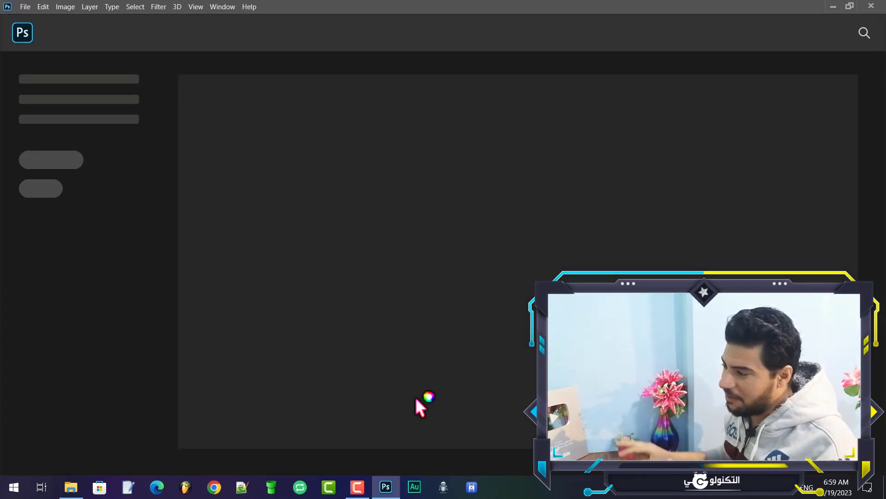
- Open Dusksong_animated from the Facecam folder of Downloads > Compressed > Dusksong and play its animation
left_click(26, 7)
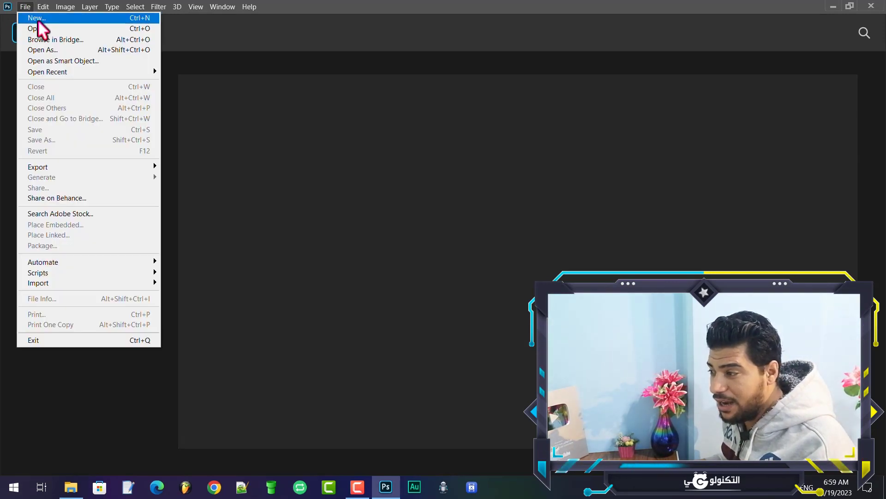
left_click(41, 26)
left_click(66, 150)
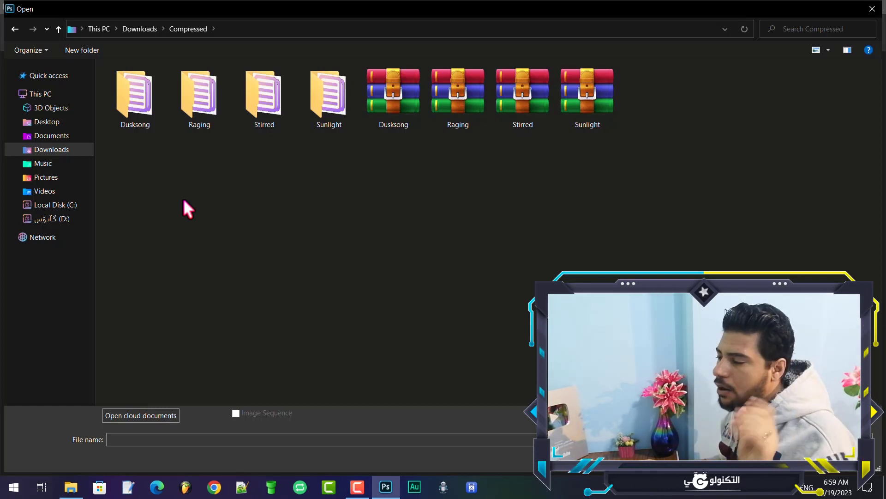
double_click(142, 118)
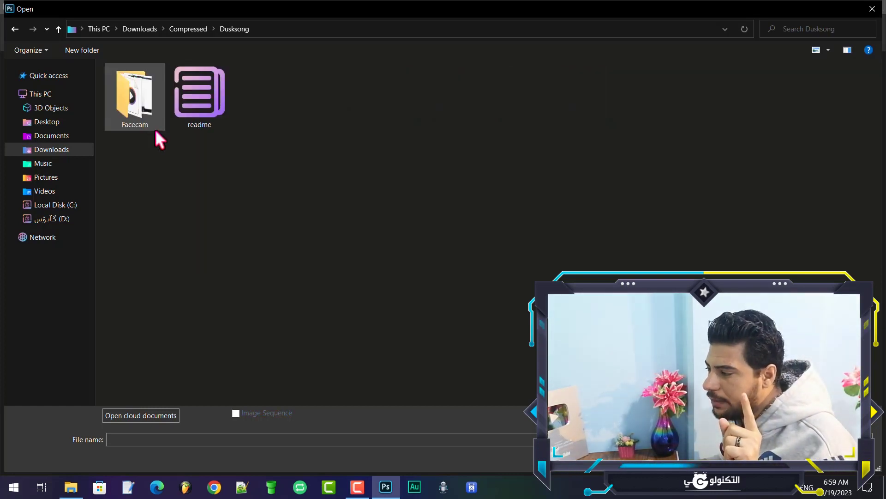
double_click(133, 105)
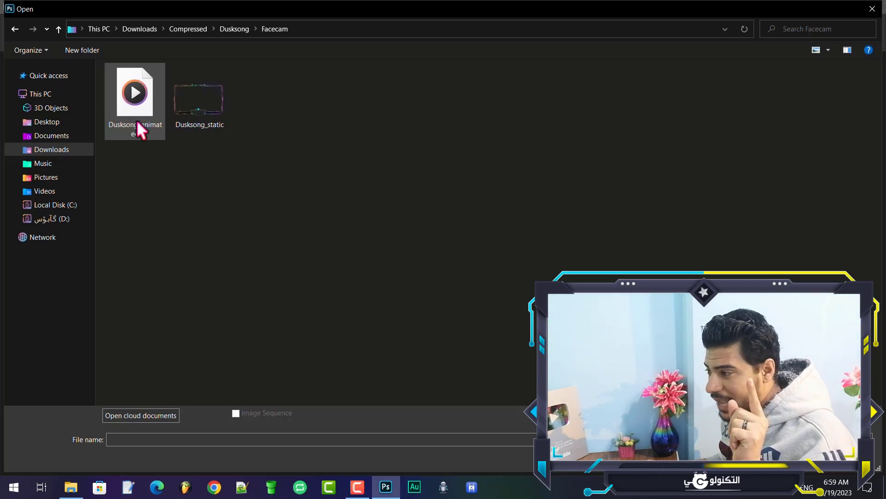
left_click(192, 89)
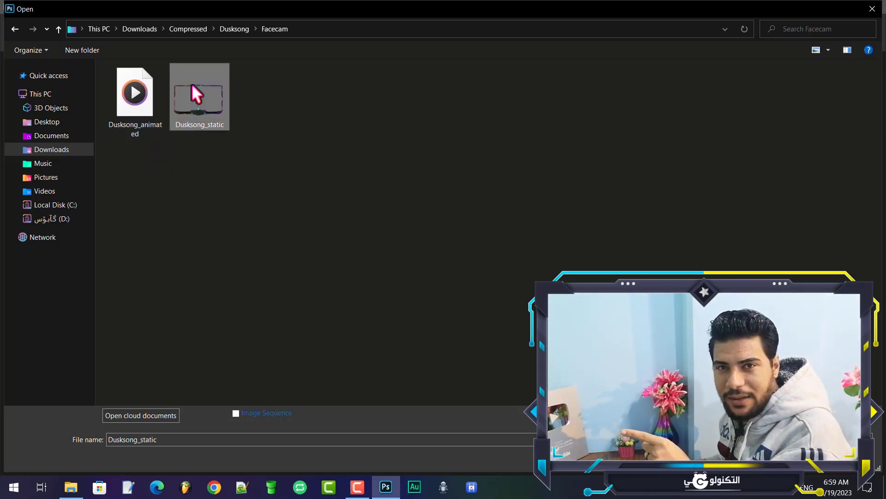
left_click(142, 114)
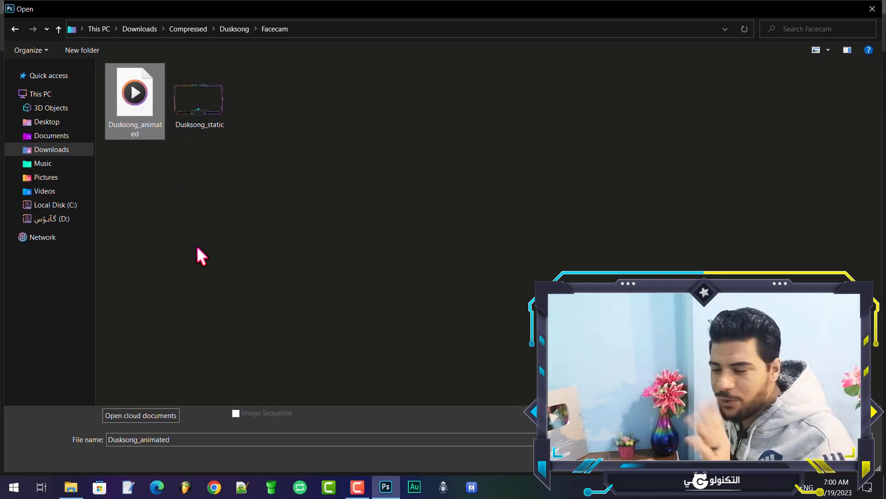
key("Return")
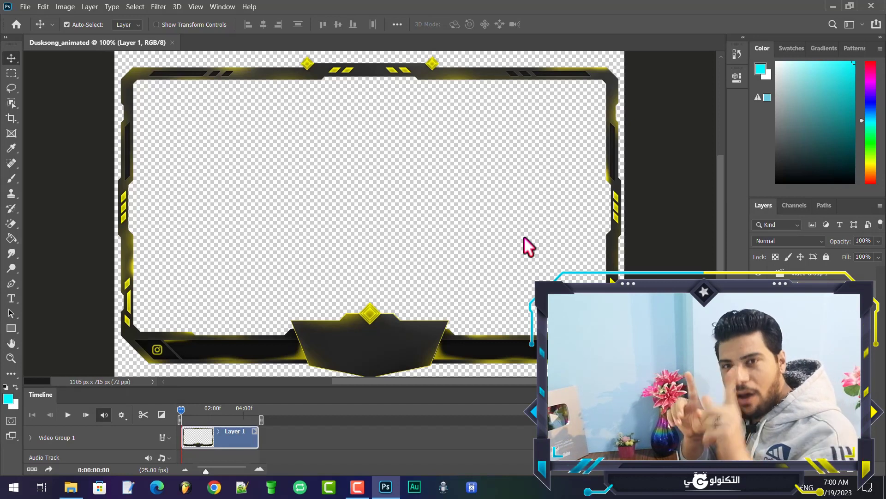
left_click(67, 416)
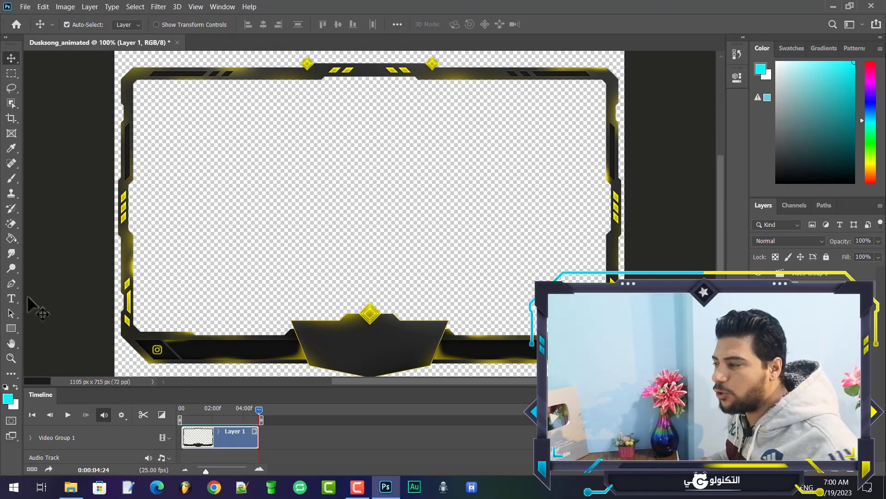
- Open Raging_animated from the Facecam folder inside Compressed > Raging and play its animation
left_click(32, 7)
left_click(45, 29)
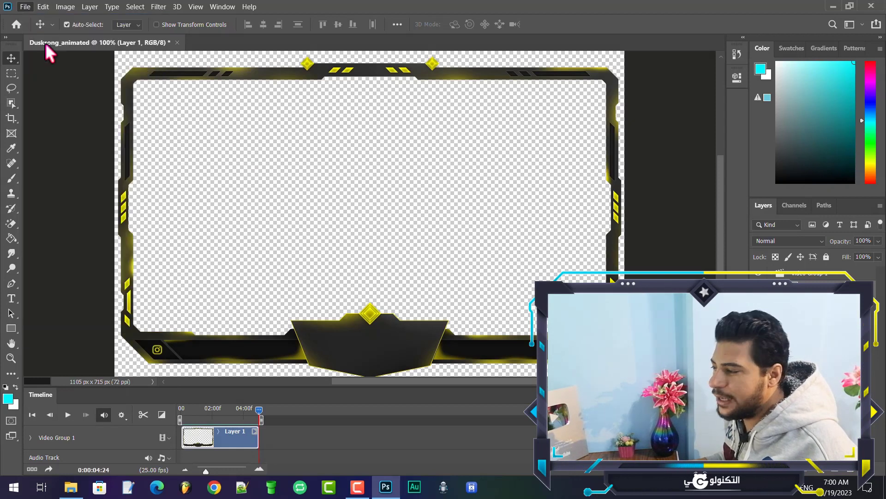
key("BackSpace")
key("BackSpace")
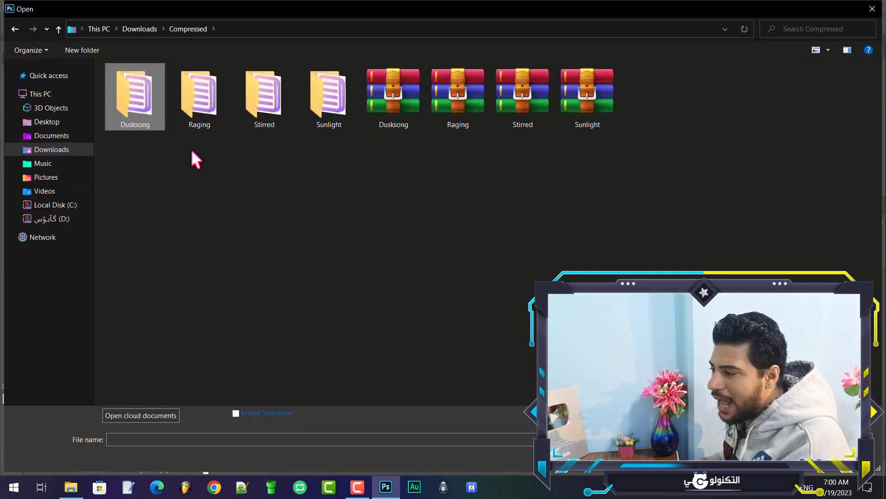
double_click(193, 109)
double_click(154, 115)
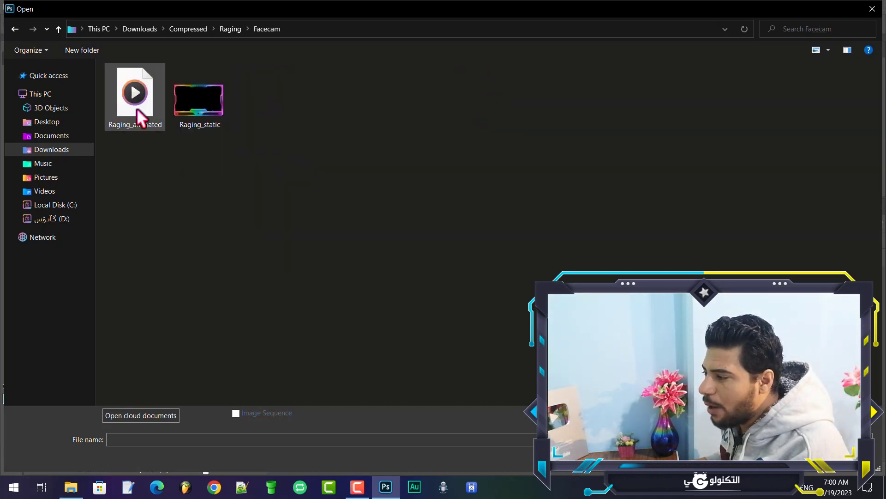
left_click(138, 121)
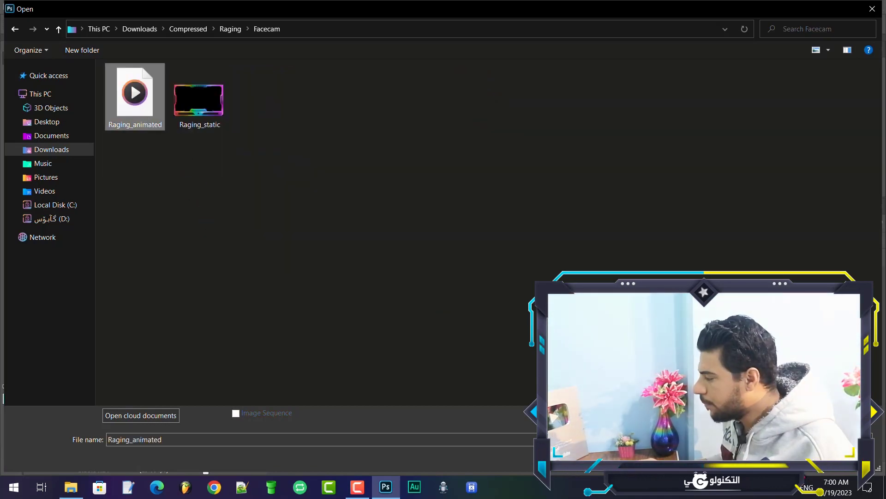
key("Return")
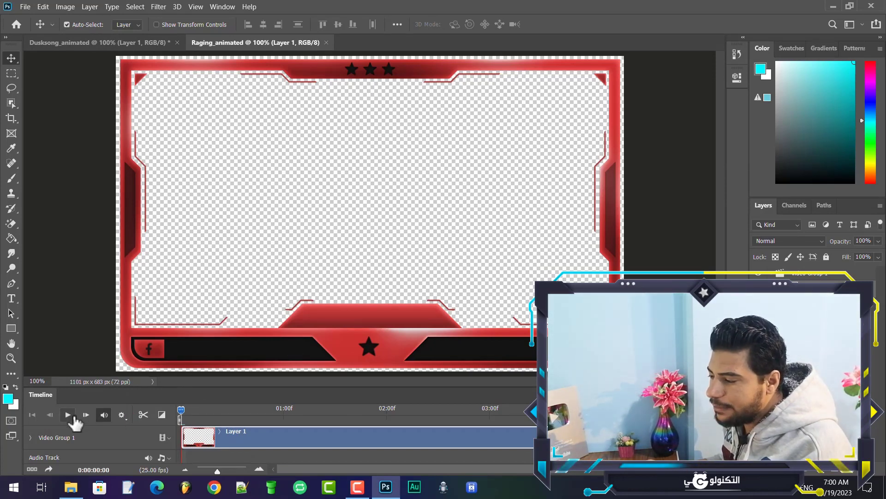
left_click(69, 415)
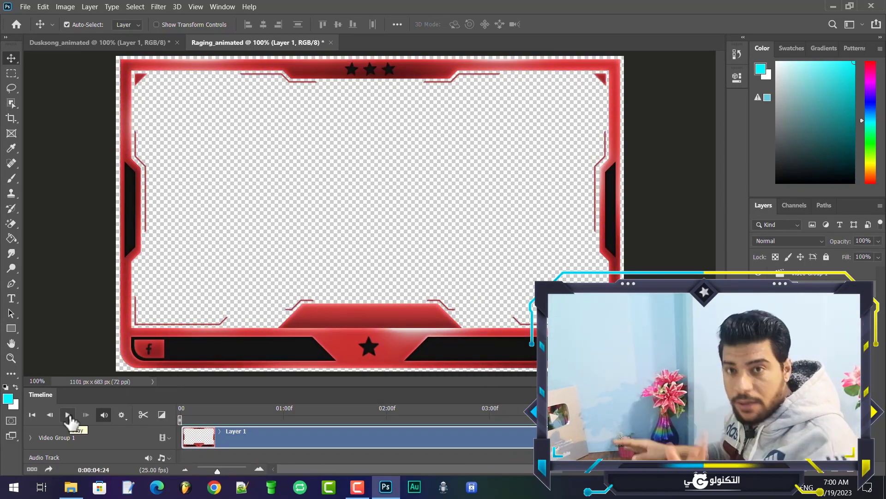
- Open Stirred_animated from the Facecam folder inside Compressed > Stirred and play its animation
left_click(26, 7)
left_click(39, 28)
key("alt+Up")
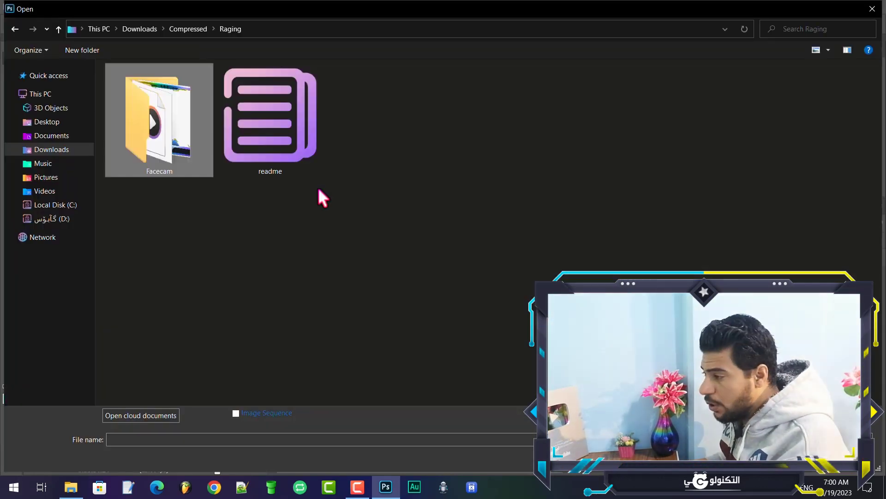
key("alt+Up")
double_click(263, 97)
left_click(137, 84)
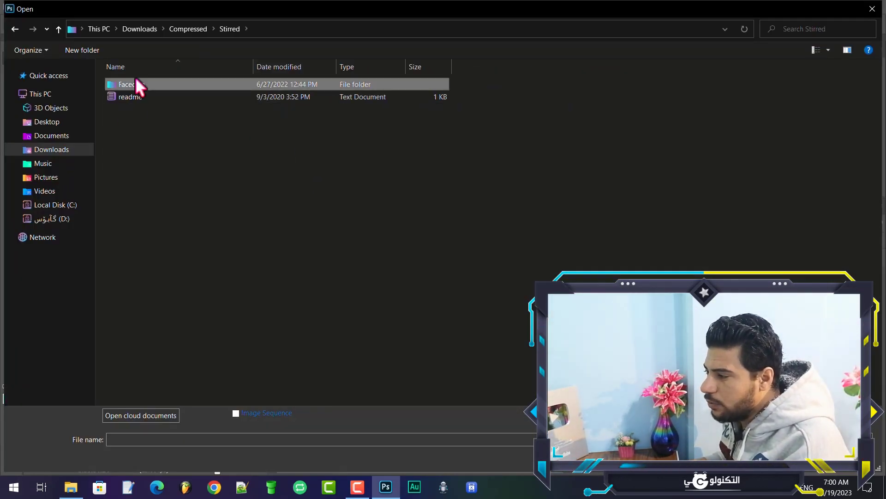
double_click(138, 84)
left_click(143, 100)
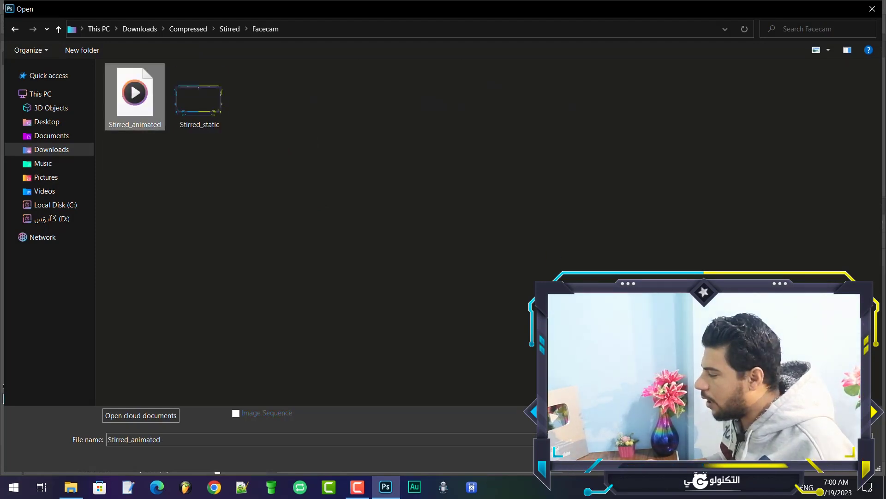
double_click(143, 99)
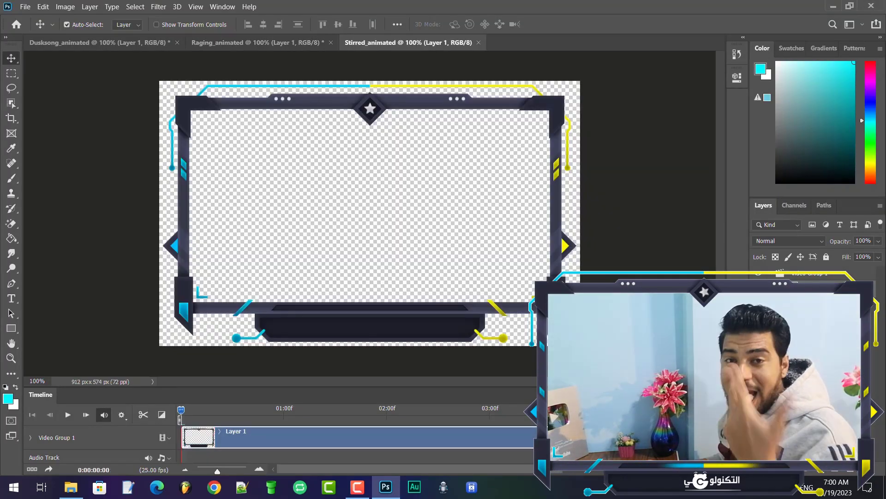
left_click(67, 414)
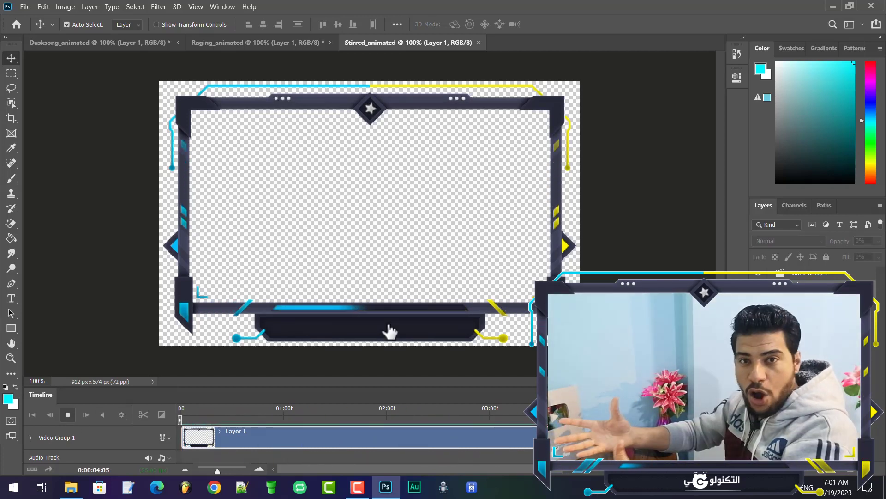
key("space")
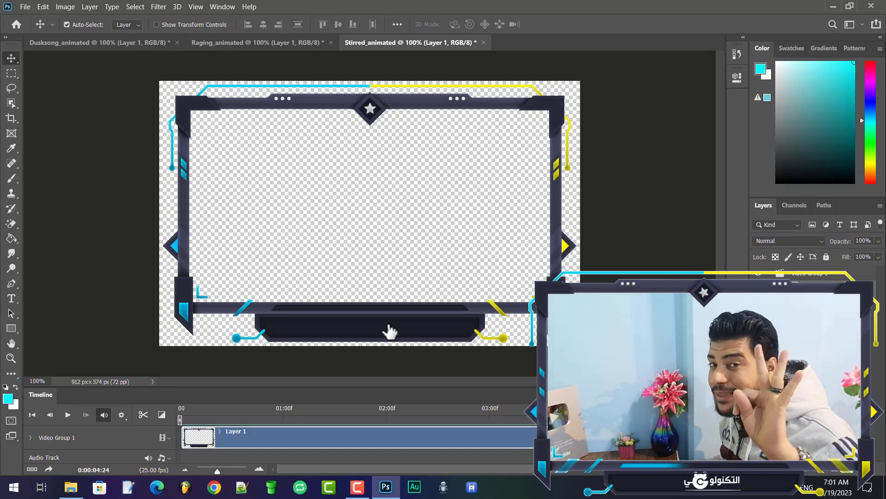
- Open Sunlight_animated from the Facecam folder inside Compressed > Sunlight and play its animation
left_click(24, 7)
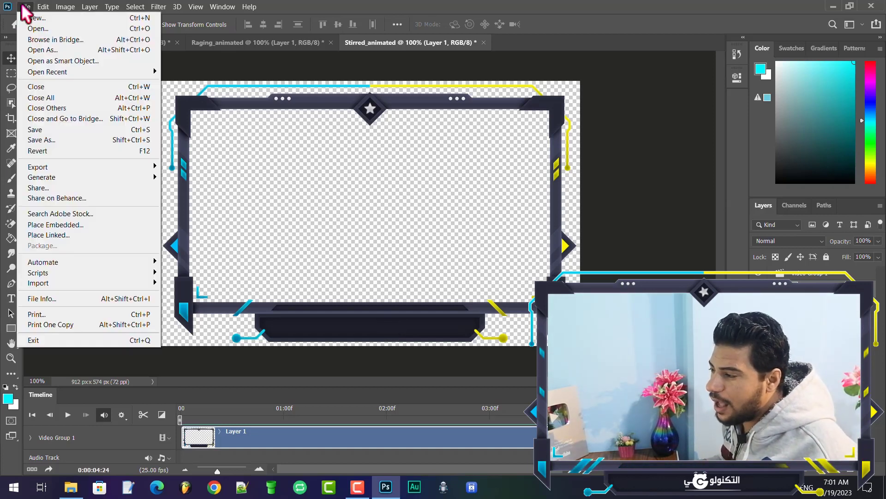
left_click(37, 28)
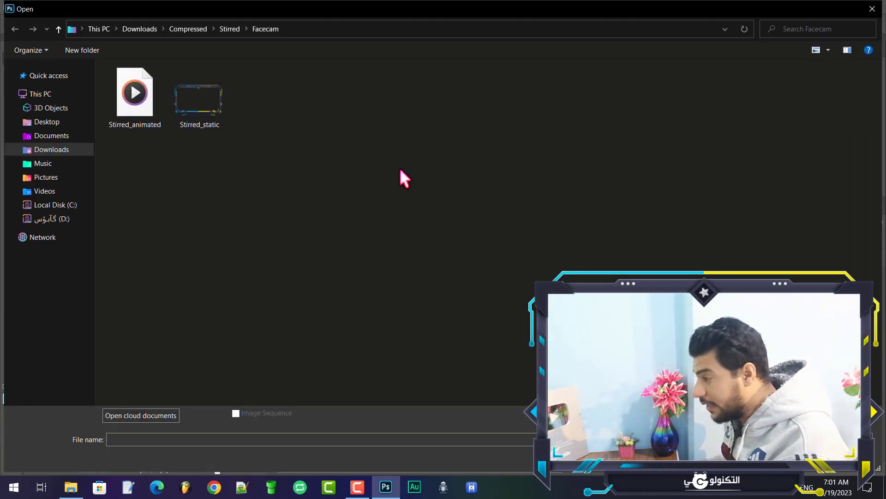
key("alt+Up")
key("alt+Up")
double_click(317, 124)
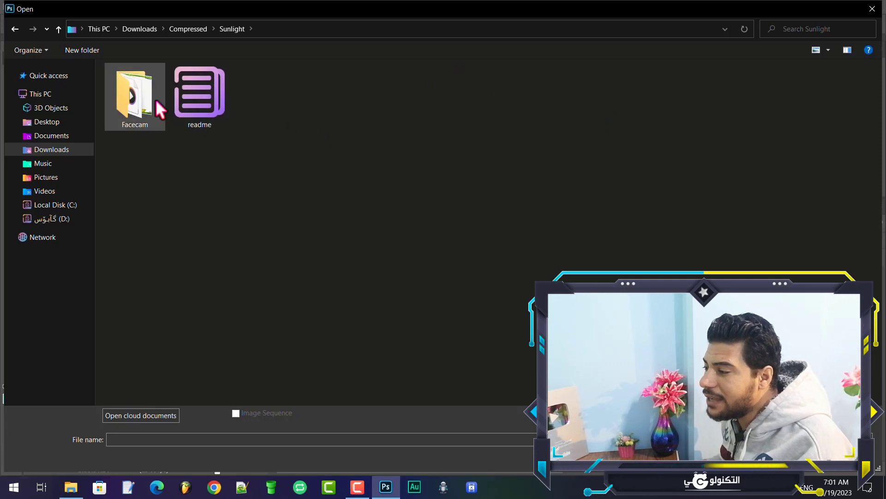
double_click(135, 99)
left_click(141, 120)
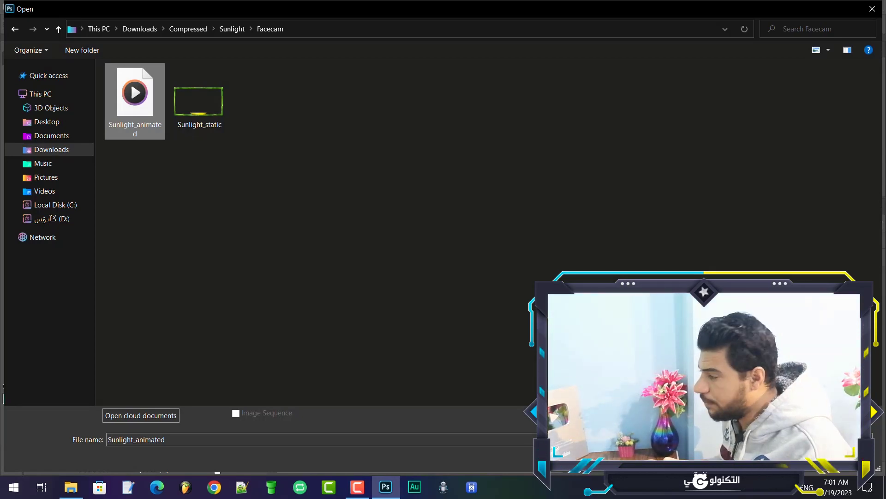
key("Return")
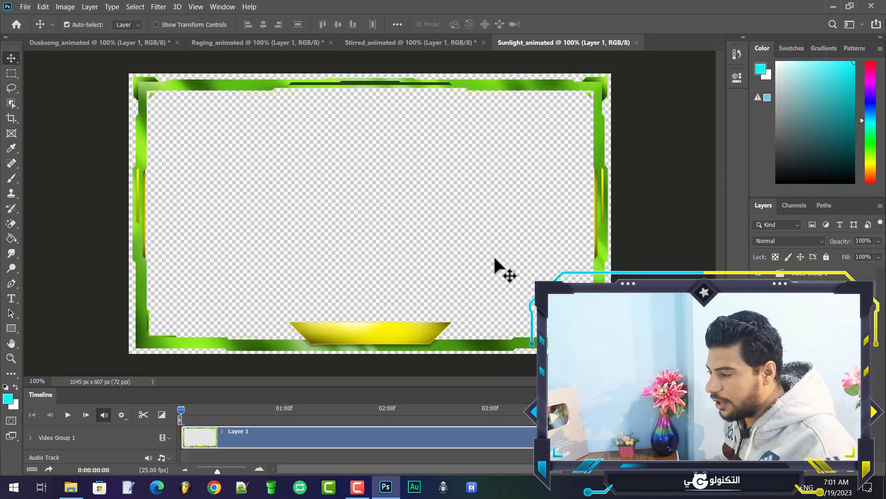
left_click(67, 415)
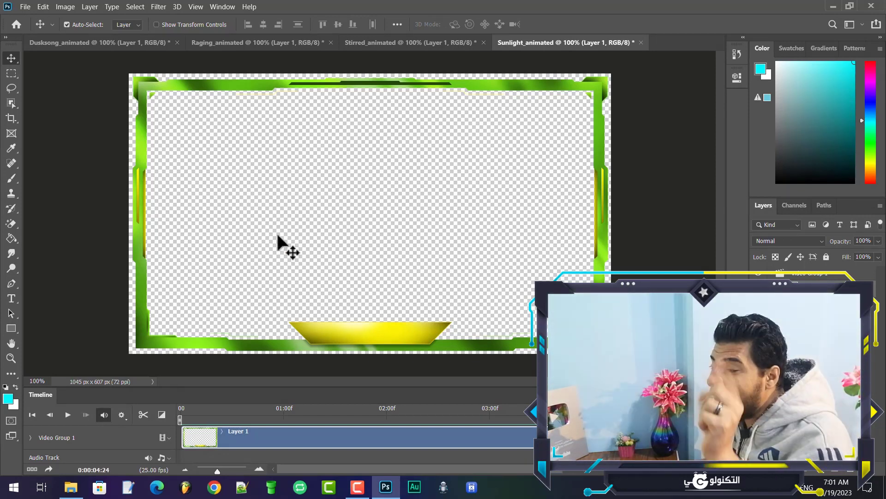
- Open the Dusksong_animated document in Save for Web (Legacy) and set the file format to GIF
left_click(54, 43)
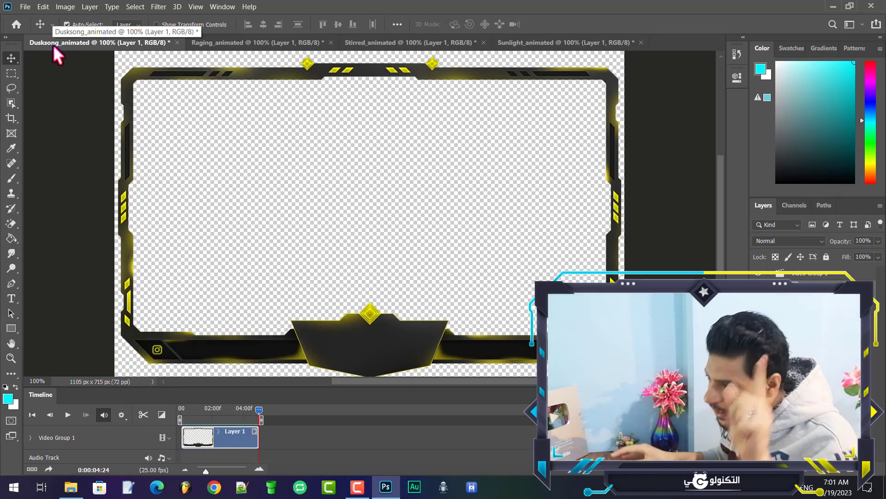
left_click(25, 7)
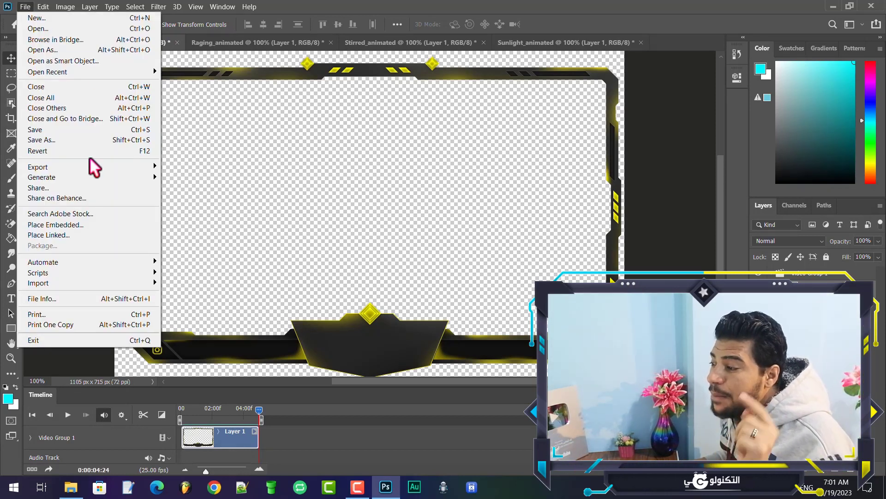
mouse_move(107, 166)
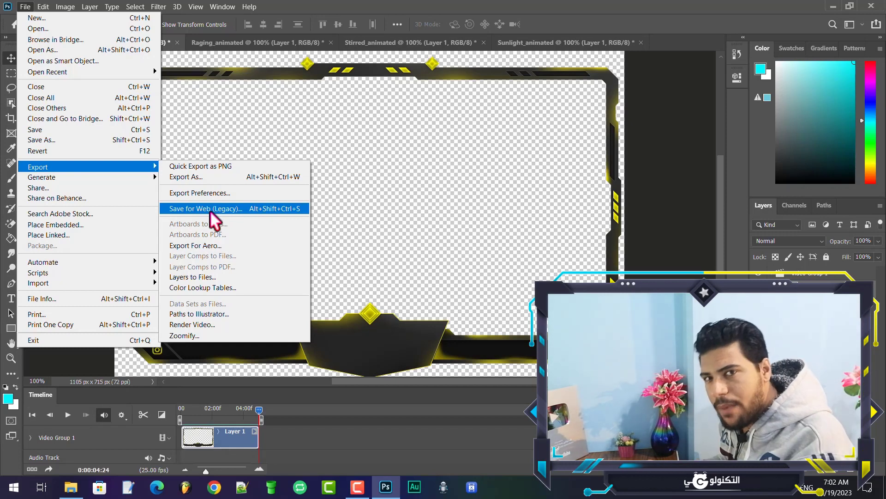
left_click(210, 210)
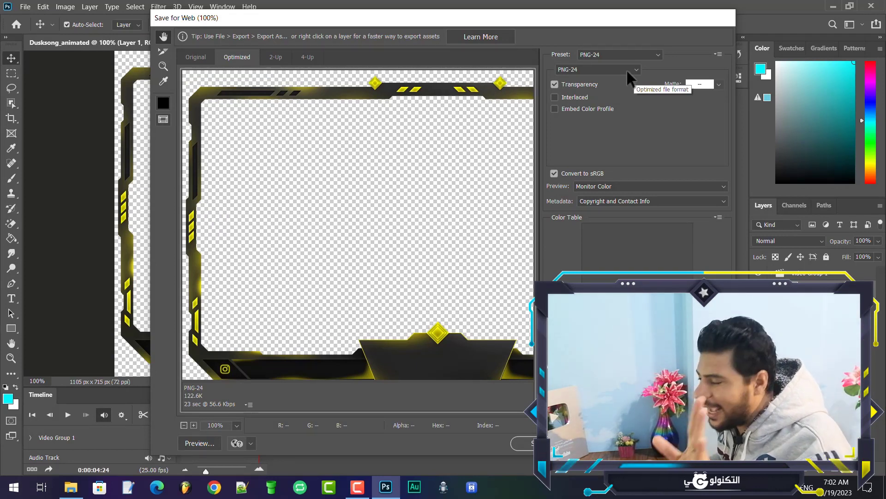
left_click(637, 69)
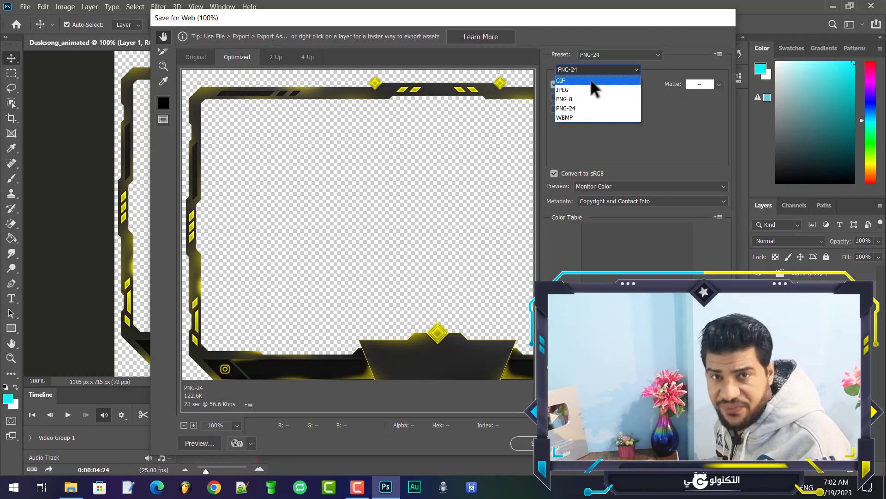
left_click(589, 79)
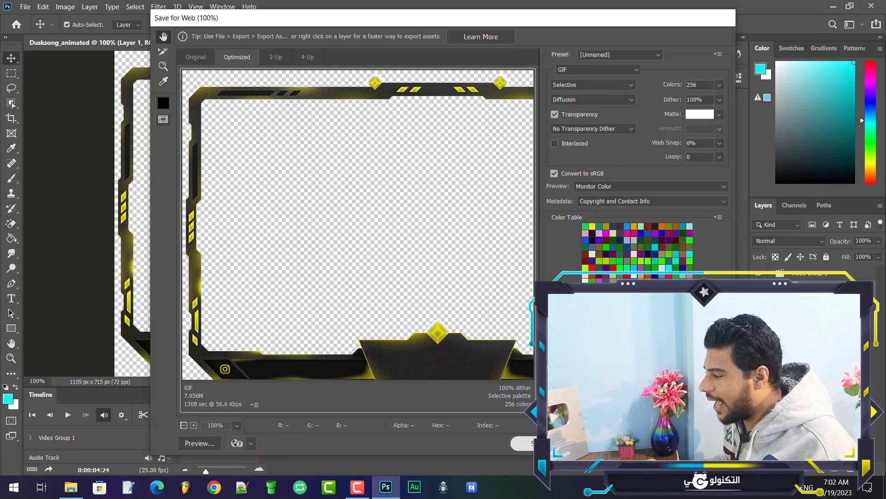
- Save the optimized GIF to the Desktop as Dusksong_animated
left_click(522, 443)
left_click(56, 88)
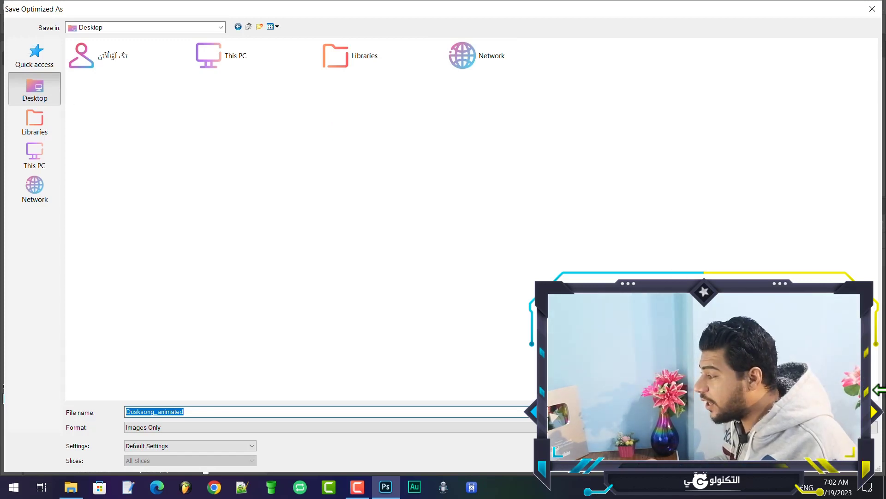
key("Return")
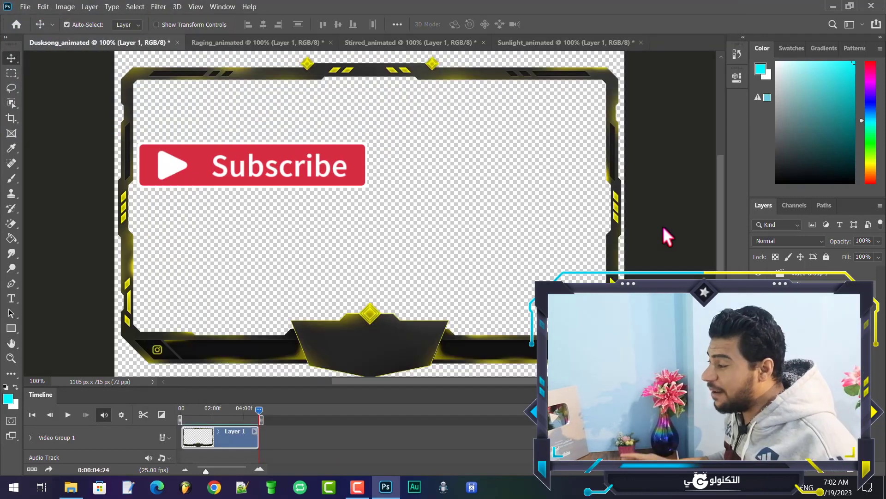
- Export the Raging_animated document through Save for Web (Legacy) as a transparent GIF saved to the Desktop as Raging_animated
left_click(217, 44)
left_click(25, 7)
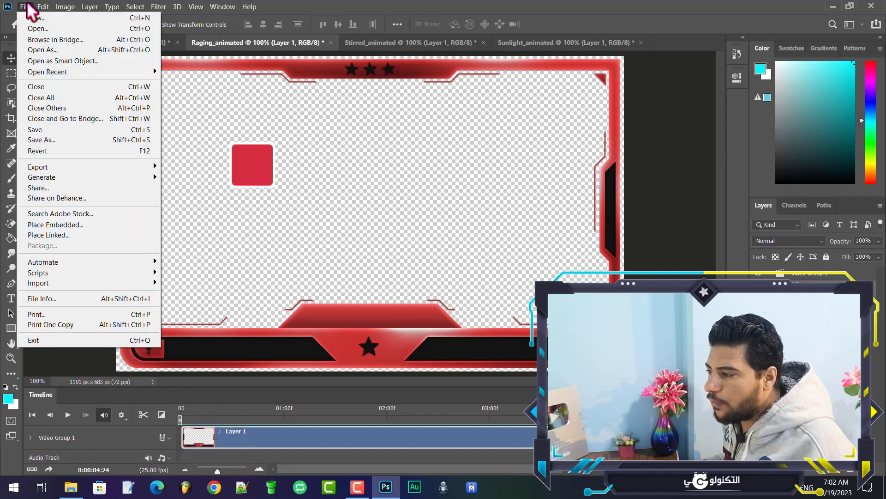
mouse_move(101, 163)
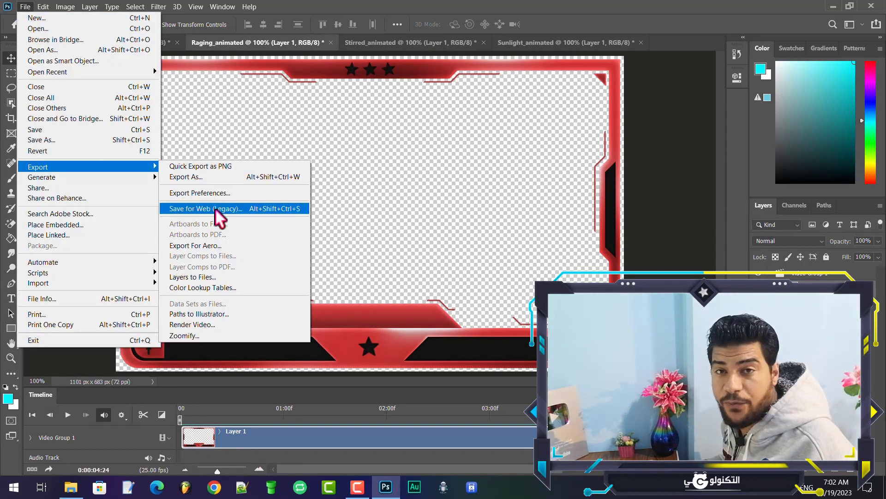
left_click(215, 208)
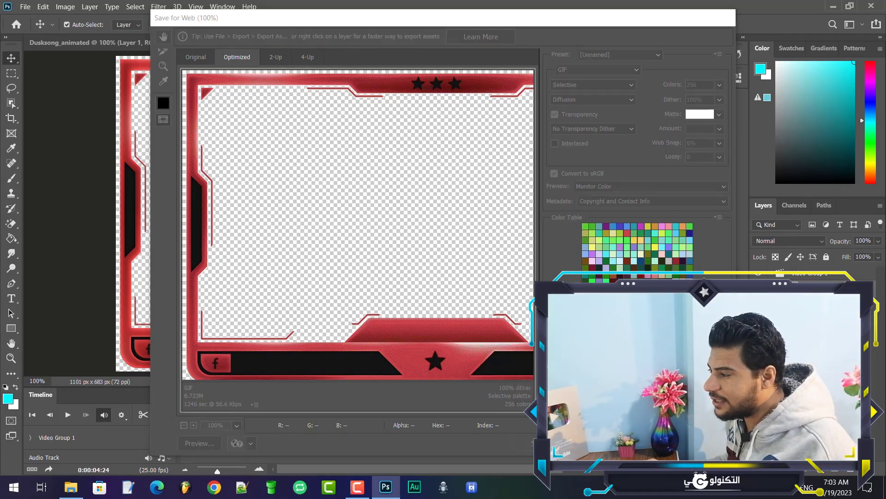
key("Return")
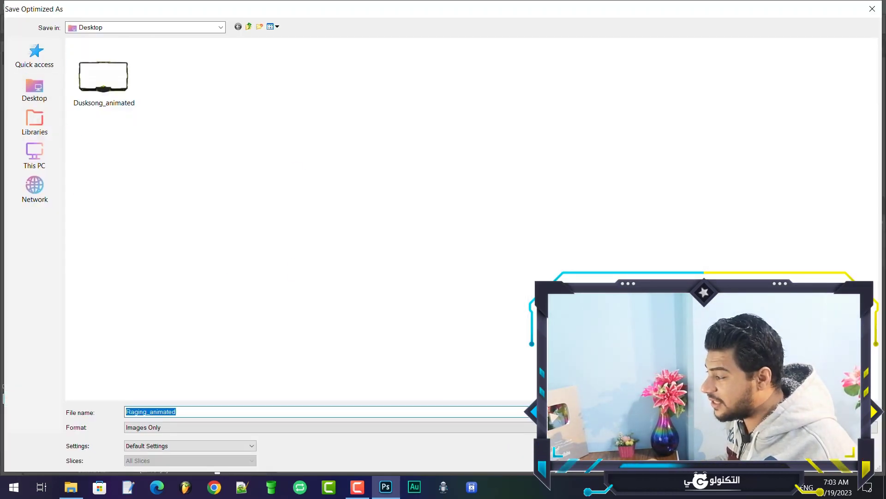
key("Escape")
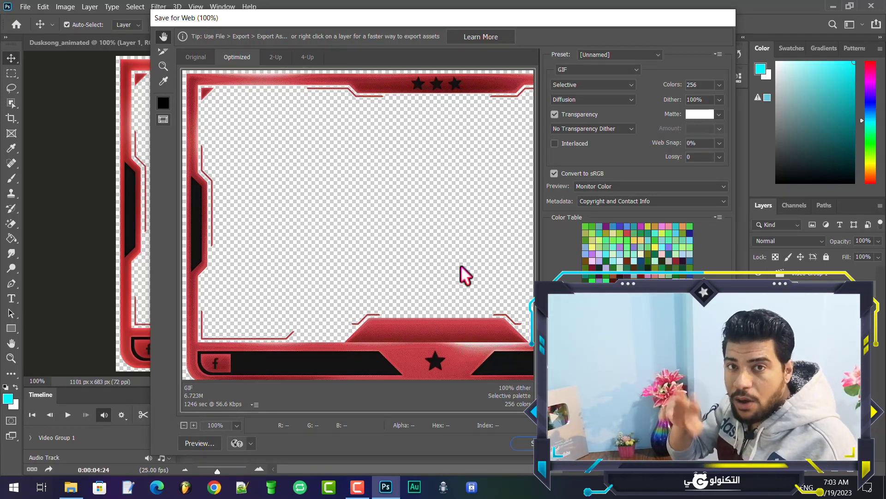
key("Escape")
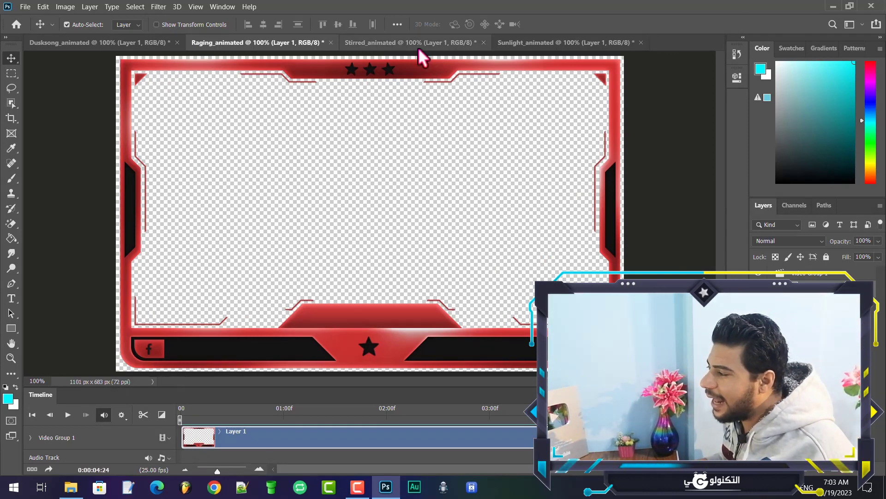
- Export the Stirred_animated document through Save for Web (Legacy) as a GIF saved to the Desktop as Stirred_animated
left_click(420, 55)
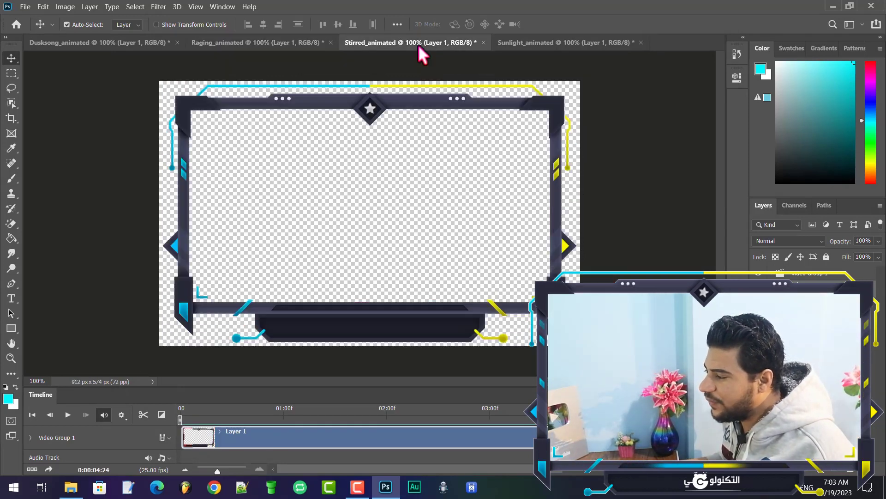
left_click(24, 7)
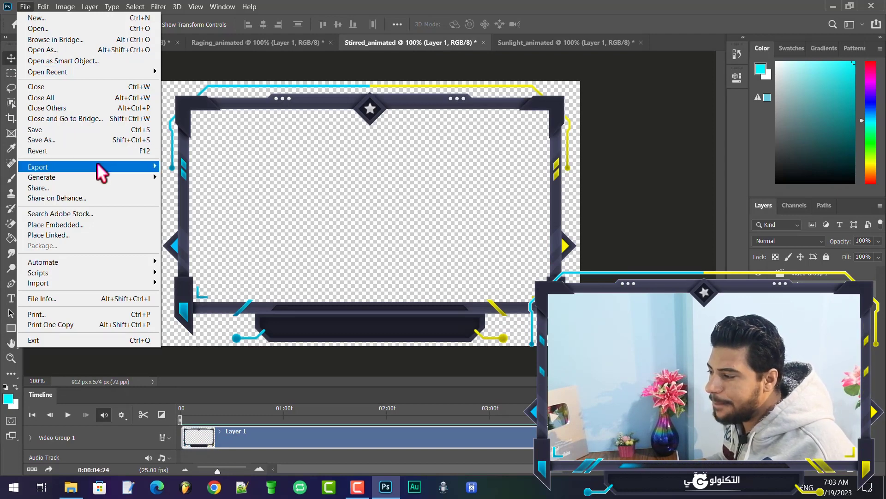
mouse_move(98, 164)
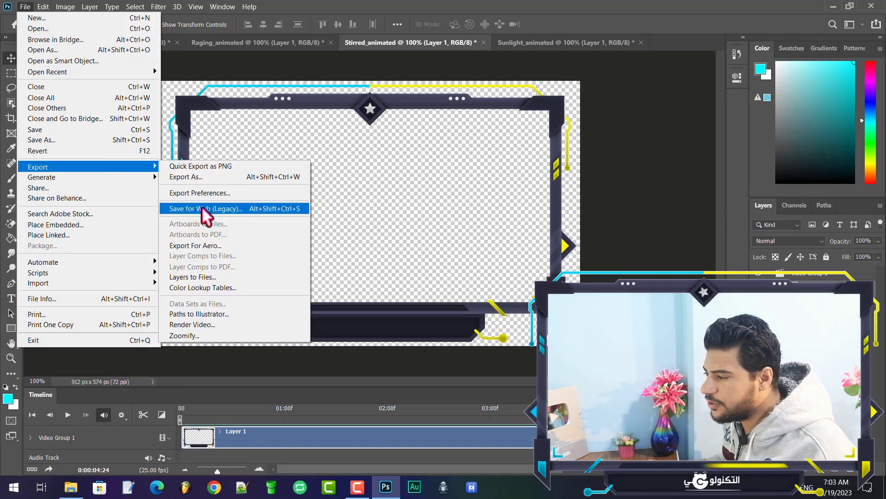
left_click(212, 208)
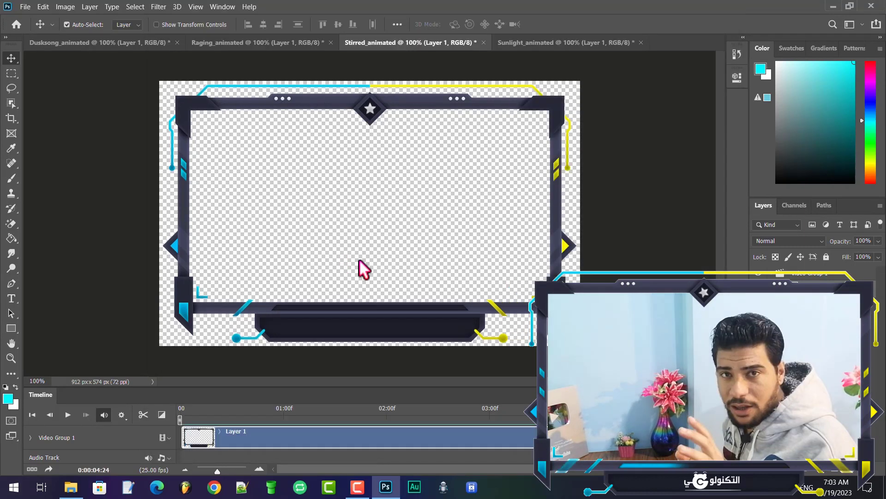
- Export the Sunlight_animated document through Save for Web (Legacy) as a transparent GIF saved to the Desktop as Sunlight_animated
left_click(556, 42)
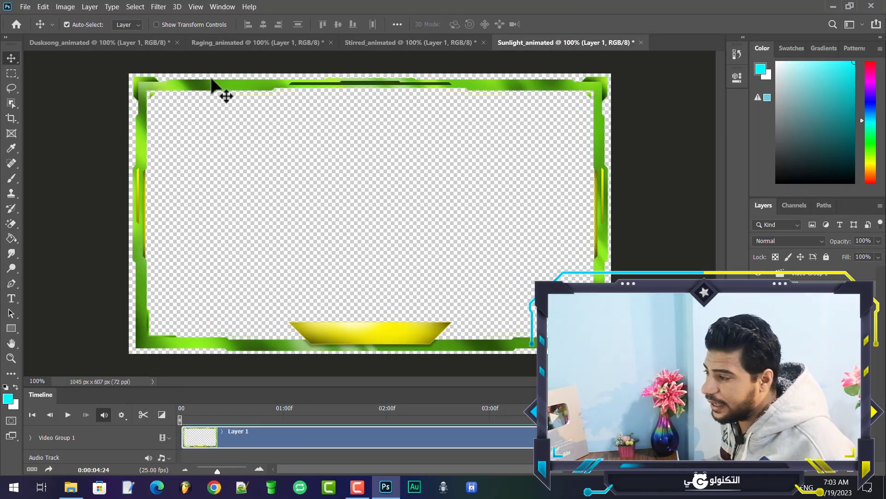
left_click(25, 7)
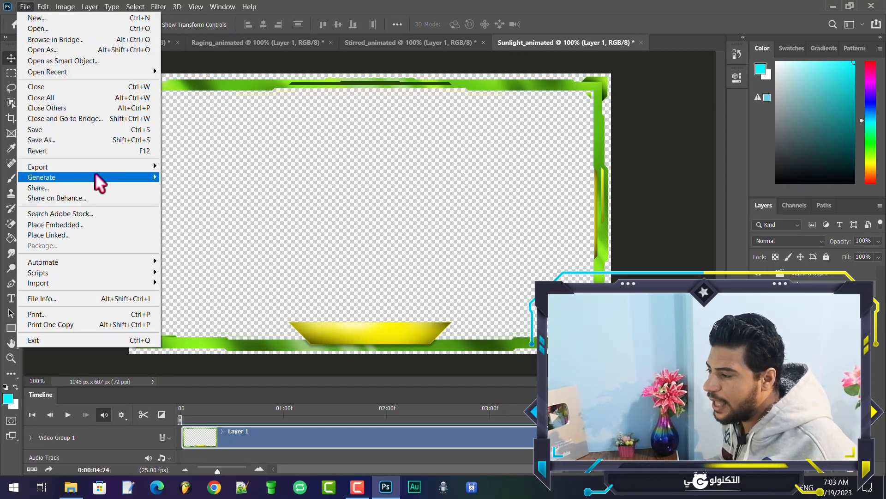
mouse_move(98, 167)
left_click(212, 208)
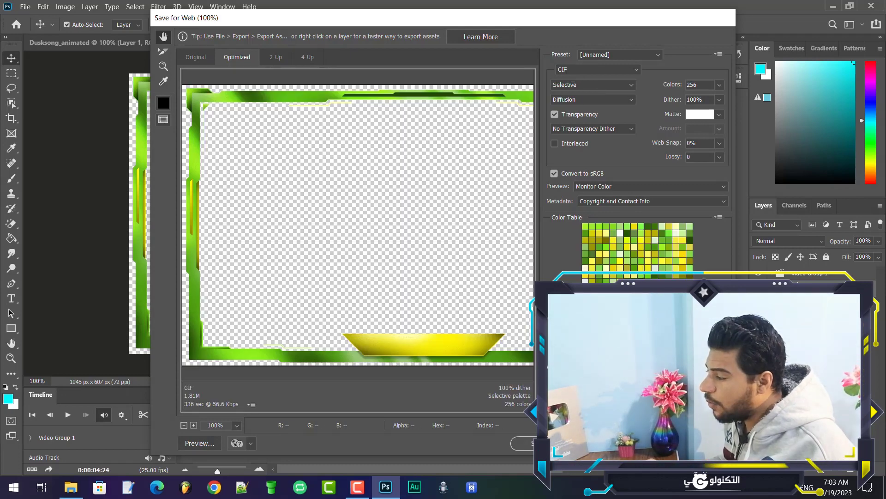
key("Return")
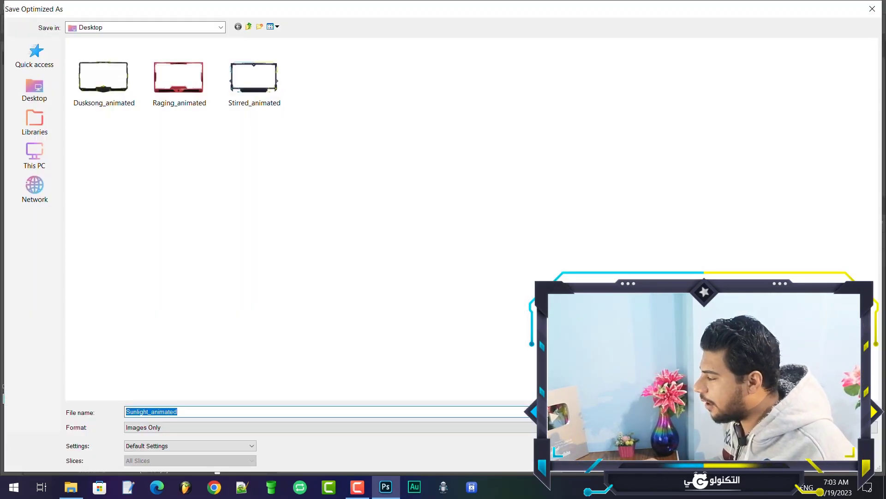
key("Escape")
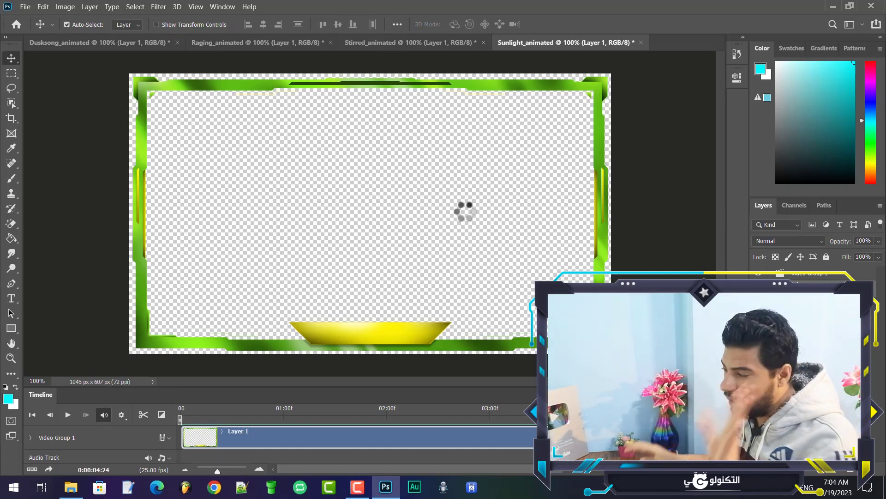
- Quit Photoshop without saving changes to the open documents, and close the Compressed folder window
left_click(872, 5)
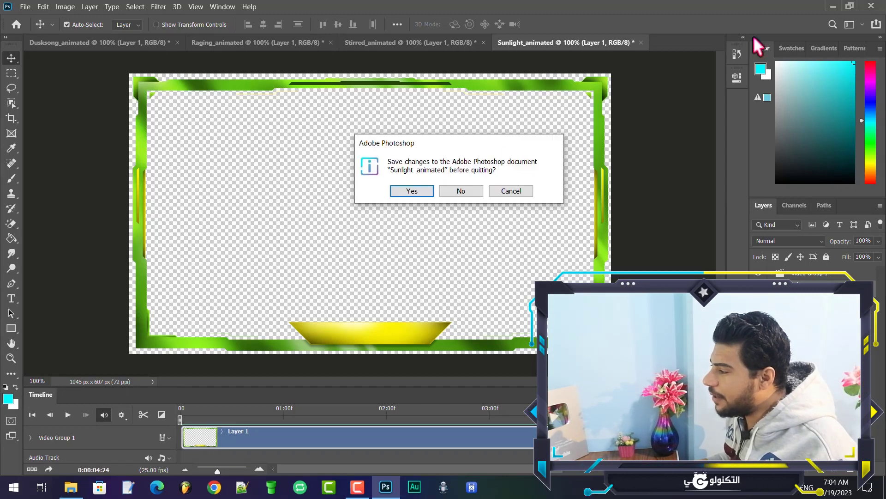
left_click(476, 192)
left_click(467, 194)
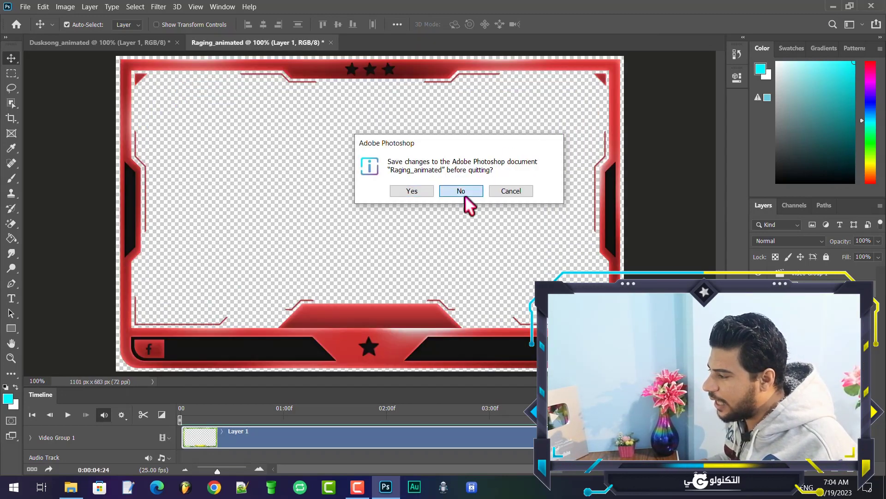
left_click(465, 195)
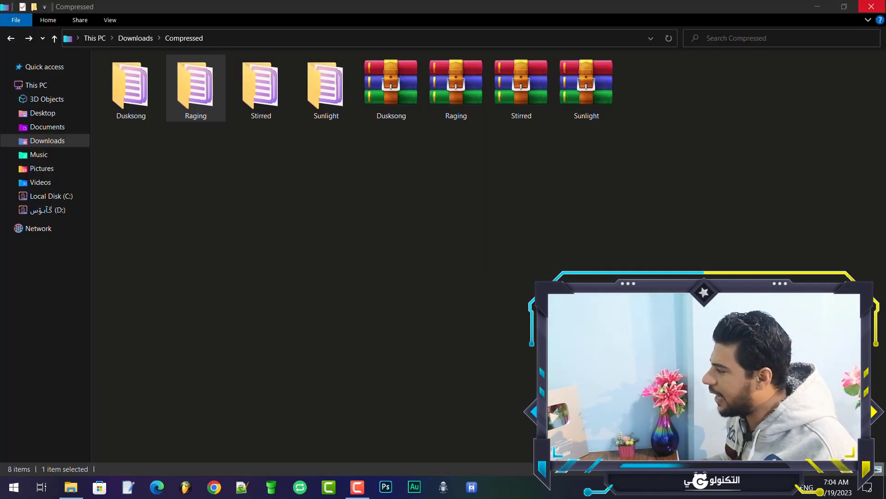
left_click(871, 5)
- Move the Stirred_animated and Sunlight_animated GIFs beside the Dusksong and Raging ones on the desktop, grouping all four together
left_click_drag(23, 437, 288, 275)
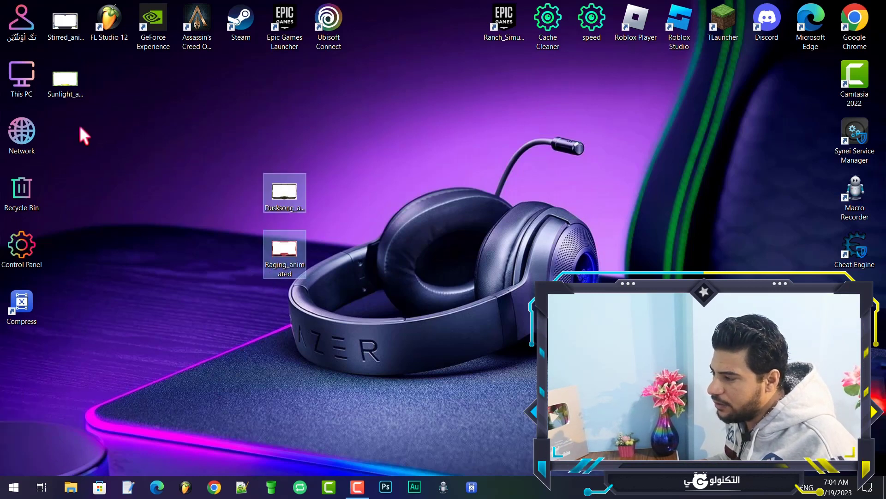
left_click_drag(50, 141, 59, 92)
left_click_drag(66, 26, 222, 200)
left_click(336, 154)
left_click_drag(310, 175, 230, 229)
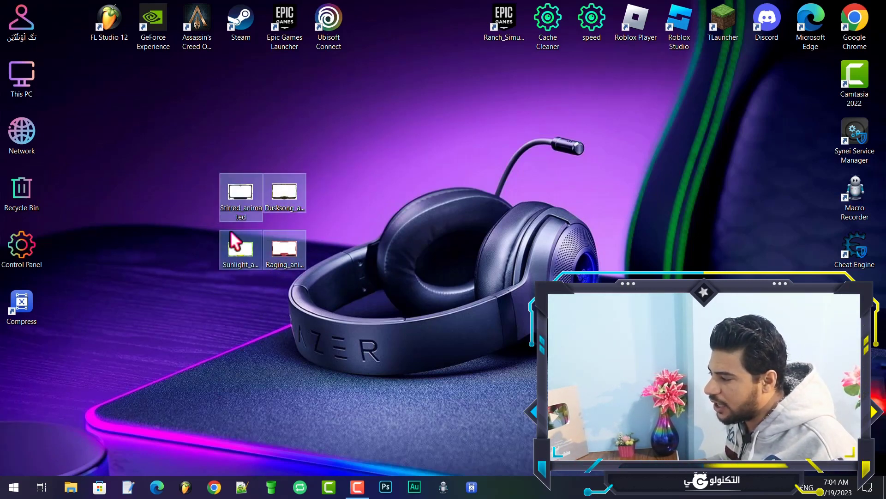
left_click_drag(281, 184, 281, 127)
left_click(381, 130)
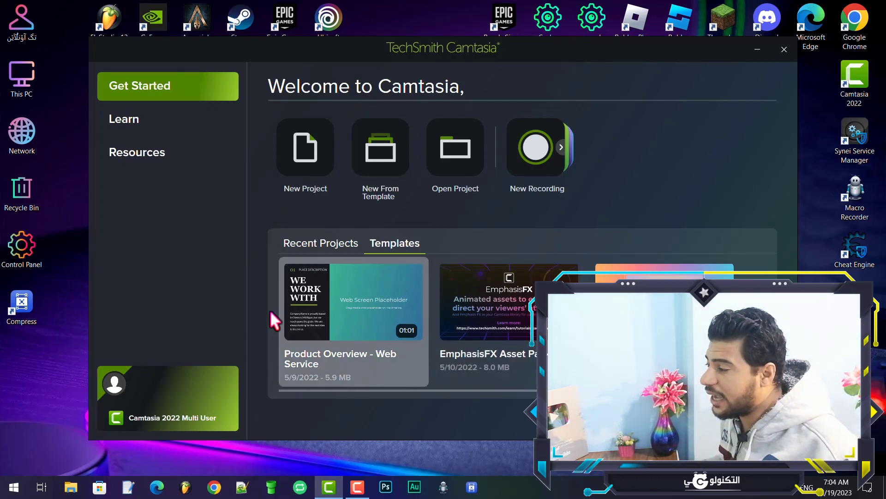
- Create a new project in Camtasia and import the Dusksong, Raging, Stirred and Sunlight animated GIFs from the Desktop
left_click(312, 159)
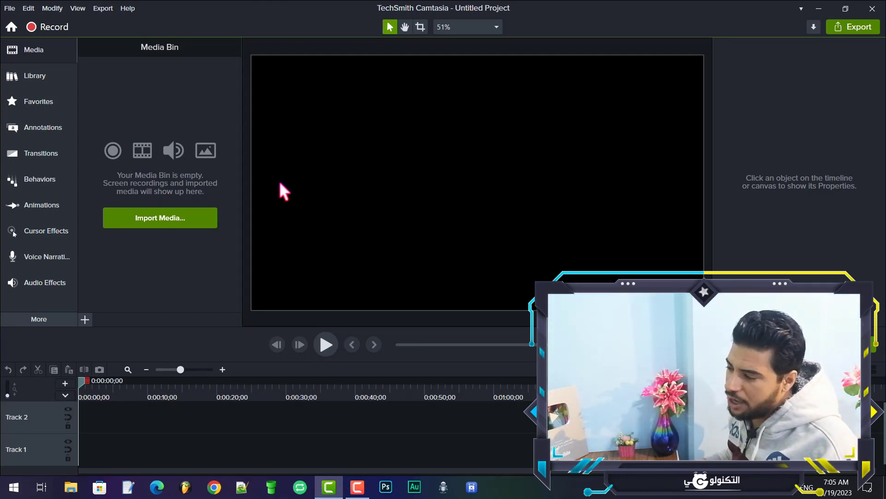
left_click(167, 223)
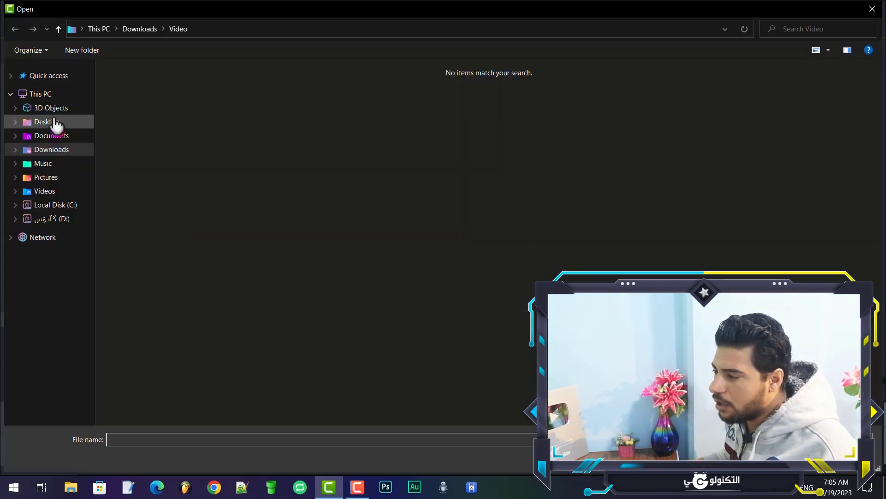
left_click(52, 122)
left_click_drag(484, 184, 213, 99)
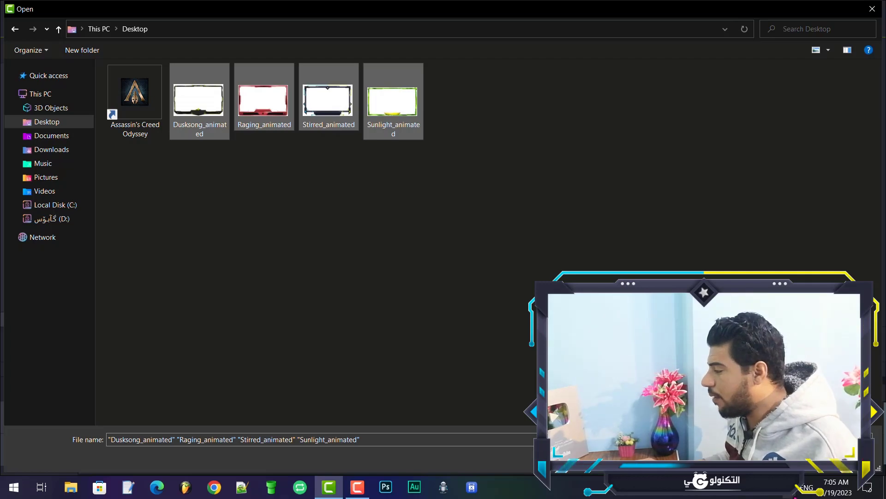
key("Return")
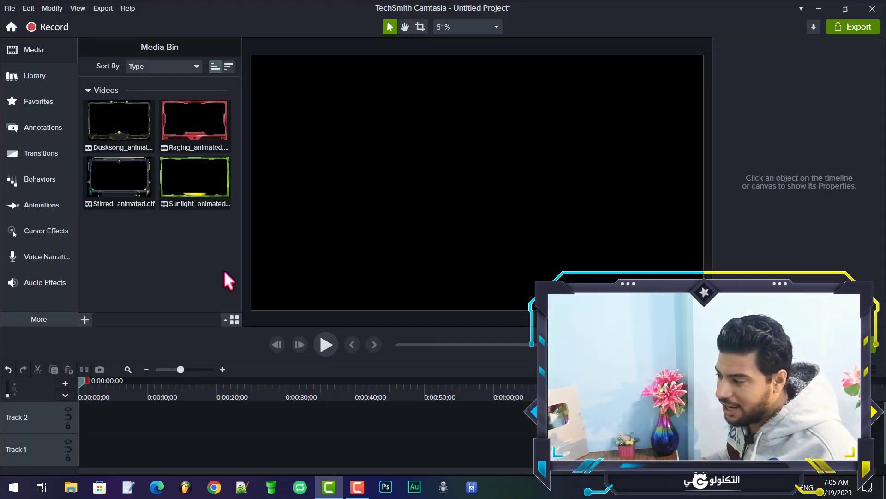
- Add Stirred_animated.gif from the Media Bin to the timeline at the playhead and select its clip on Track 1
right_click(128, 181)
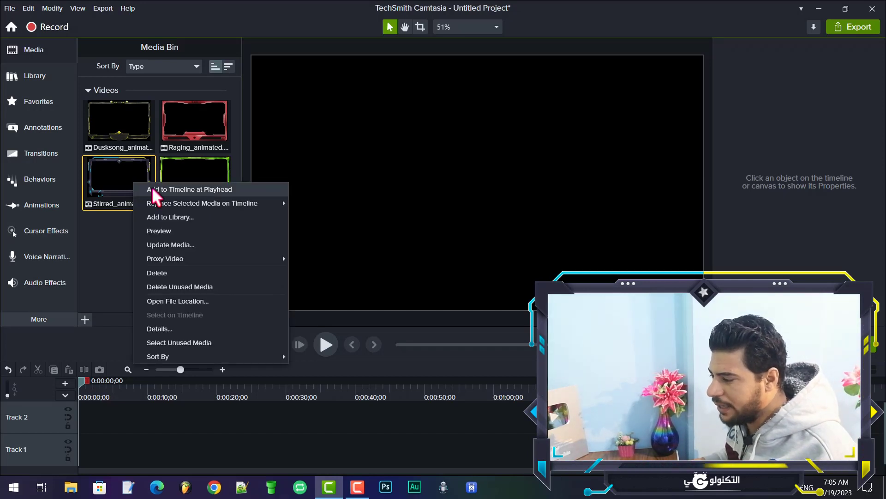
left_click(152, 186)
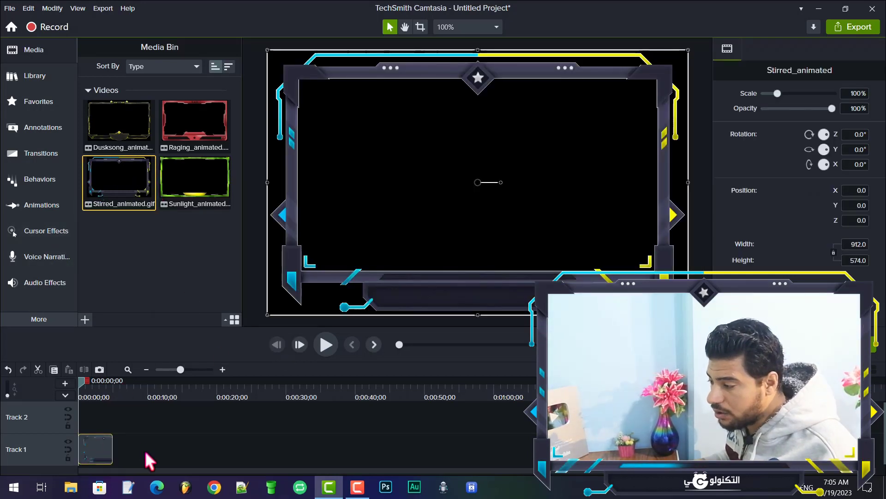
left_click(145, 450)
left_click(111, 447)
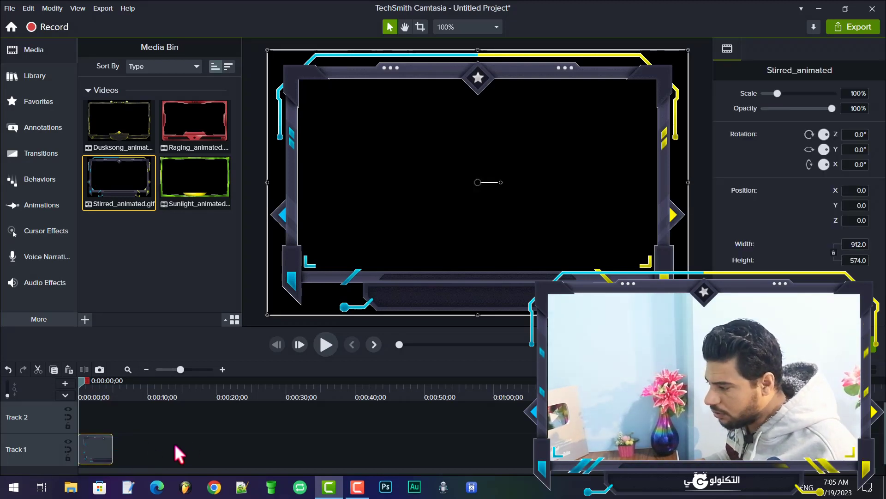
- Paste three more copies of the Stirred_animated clip on Track 1 and line them up end to end
right_click(187, 442)
left_click(194, 248)
left_click_drag(177, 443, 136, 457)
right_click(163, 456)
left_click(190, 258)
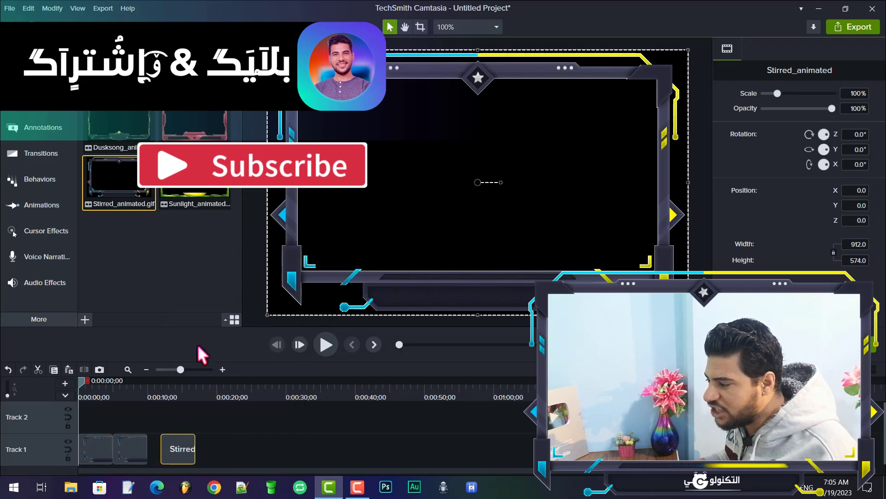
right_click(210, 458)
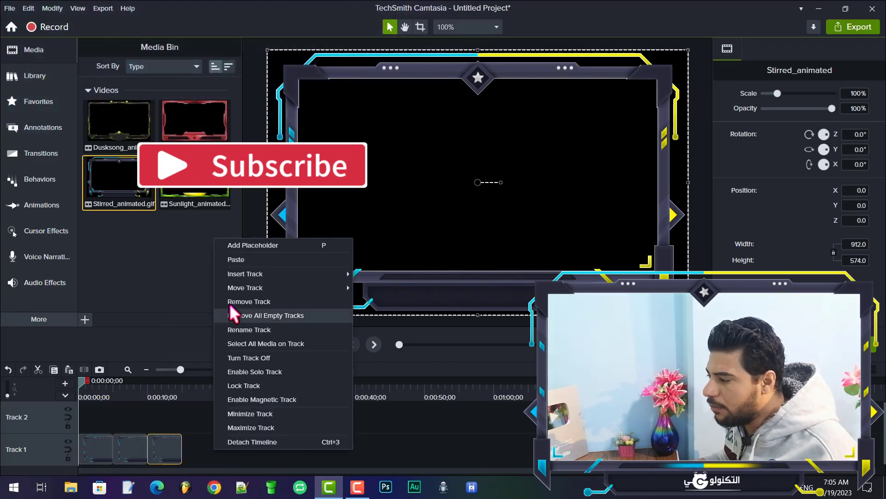
left_click(231, 259)
left_click_drag(232, 453, 187, 453)
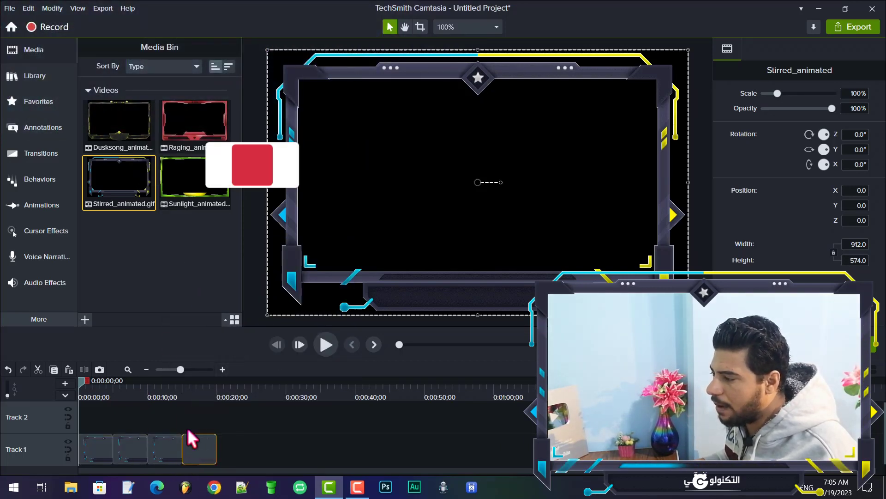
- Jump the playhead to the end of the last clip at 0:00:20;00 and add Dusksong_animated to the timeline there
left_click(129, 131)
right_click(130, 131)
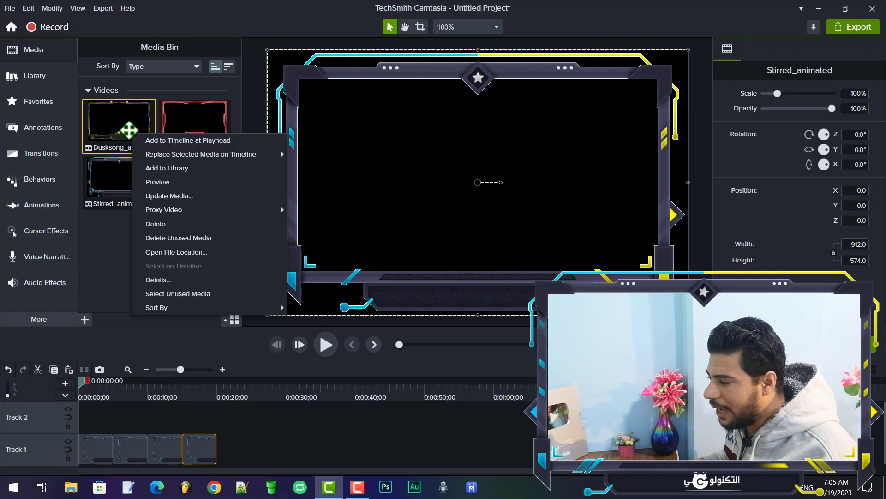
left_click(273, 431)
left_click(372, 345)
left_click(371, 346)
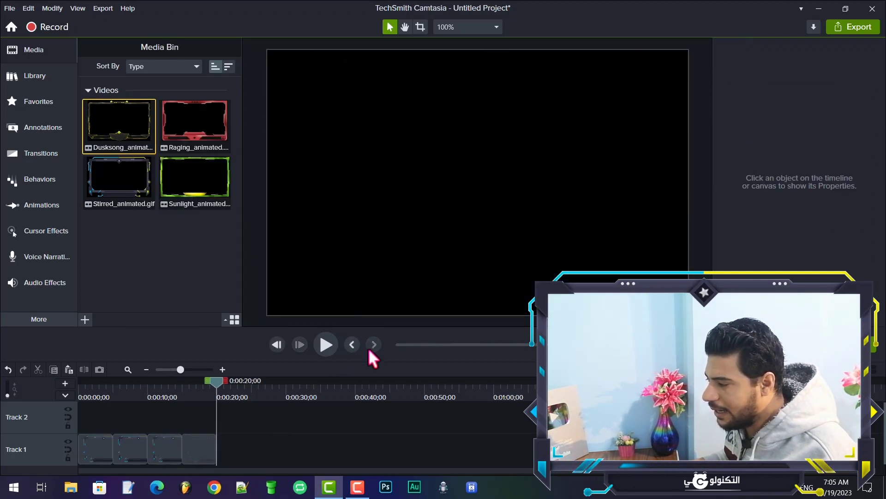
right_click(102, 132)
left_click(127, 143)
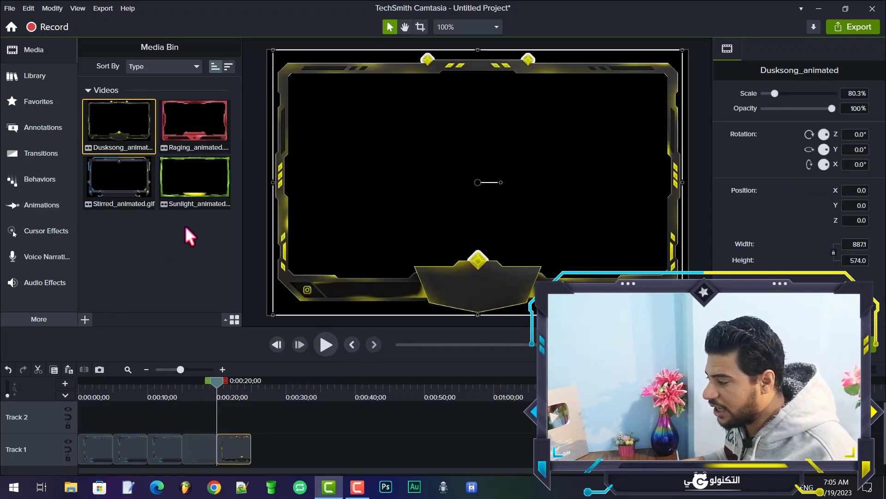
left_click_drag(155, 174, 290, 364)
left_click_drag(282, 442, 283, 439)
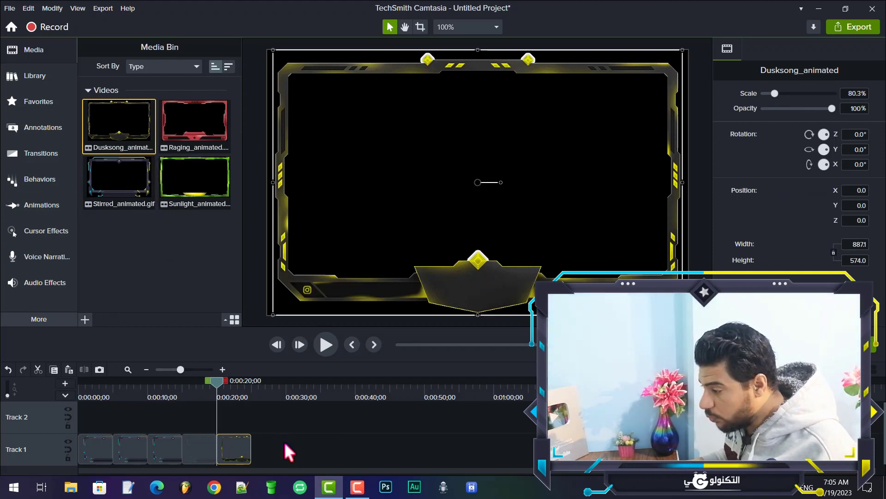
- Paste more copies of the Dusksong_animated clip on Track 1 and line them up end to end after the first one
left_click(281, 454)
right_click(282, 453)
left_click(308, 257)
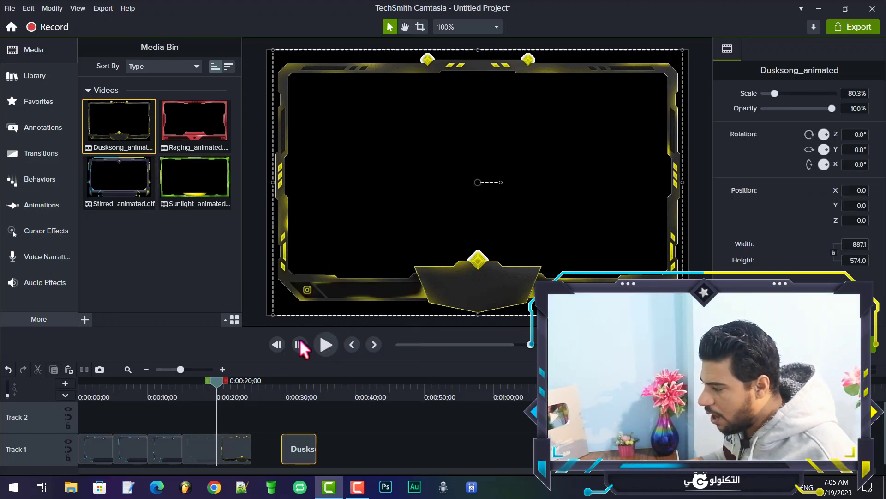
left_click_drag(303, 450, 260, 450)
right_click(300, 450)
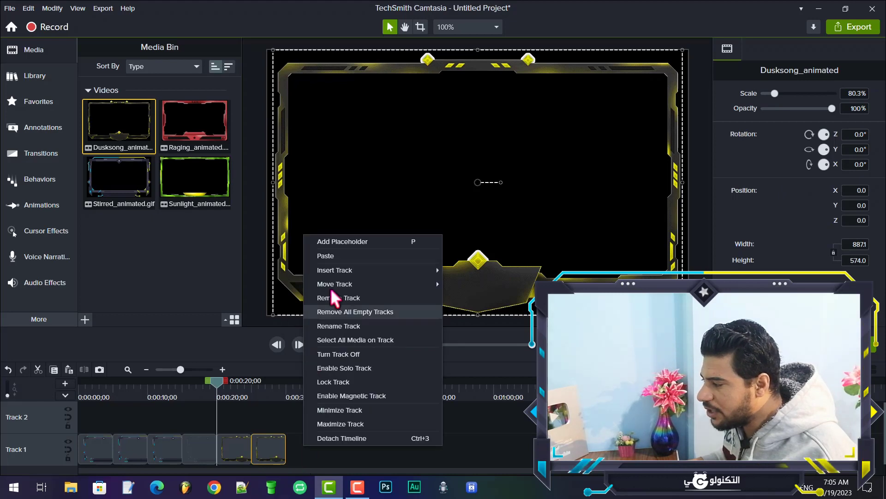
left_click(332, 253)
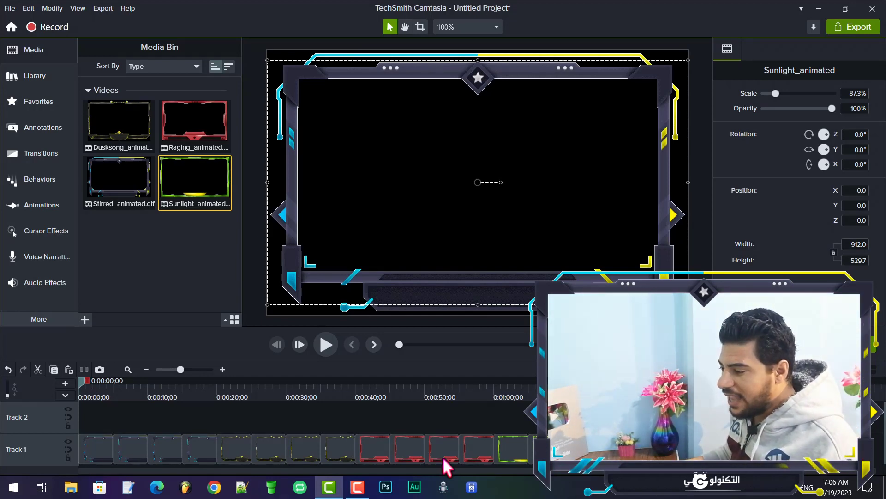
- Play the timeline to the Sunlight_animated frame and shrink that frame to 32.4% scale in the canvas's lower-right corner
left_click(320, 341)
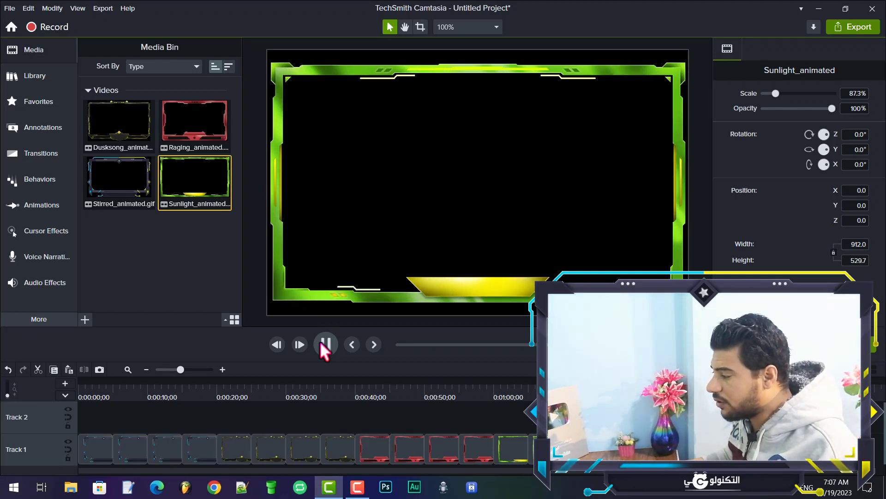
left_click(374, 344)
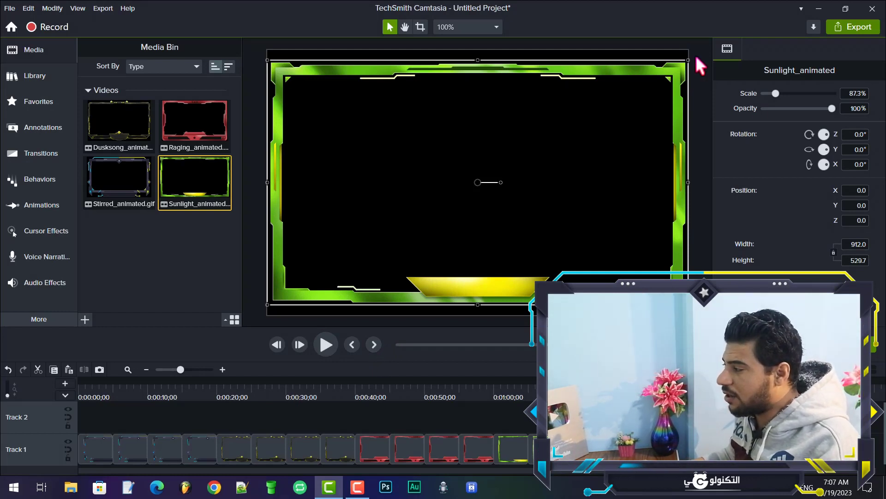
left_click_drag(688, 60, 670, 201)
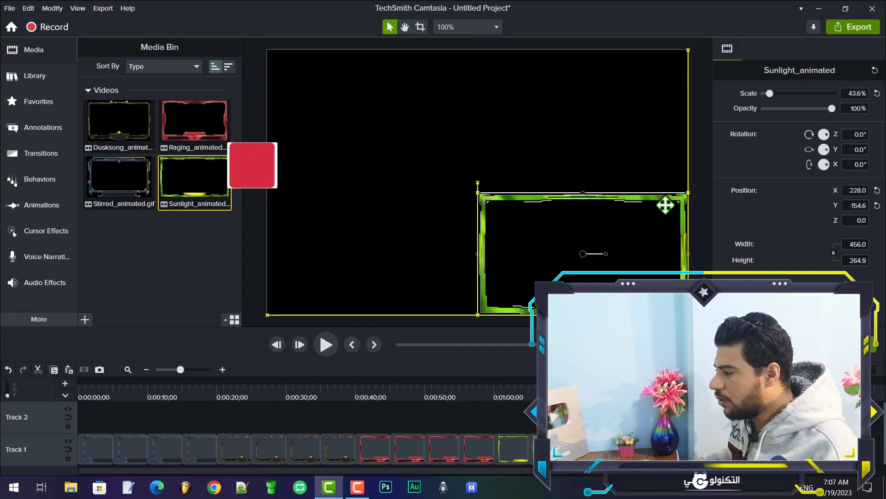
left_click_drag(479, 193, 560, 227)
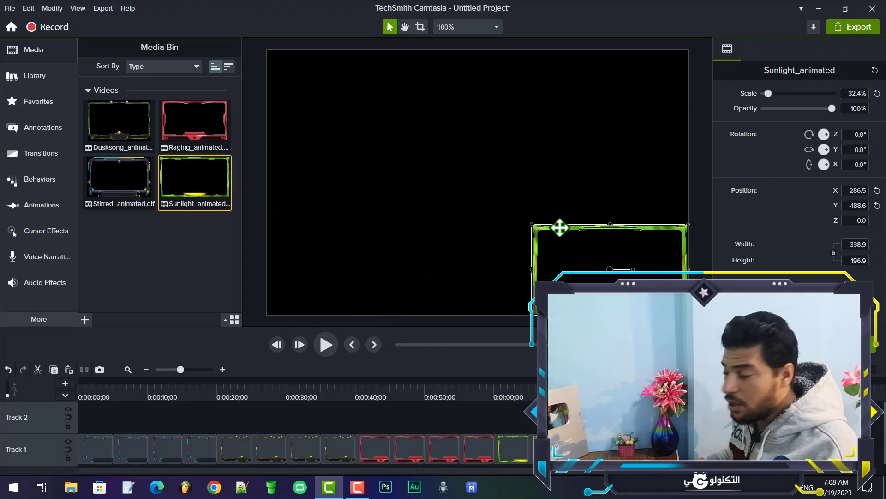
- Play and pause the timeline to check the animation of the reduced Sunlight_animated frame in the canvas corner
left_click(334, 343)
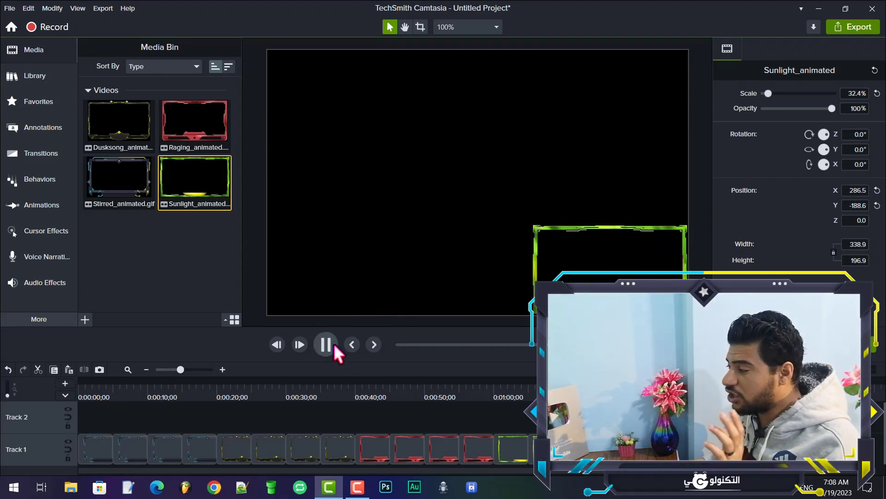
left_click(334, 343)
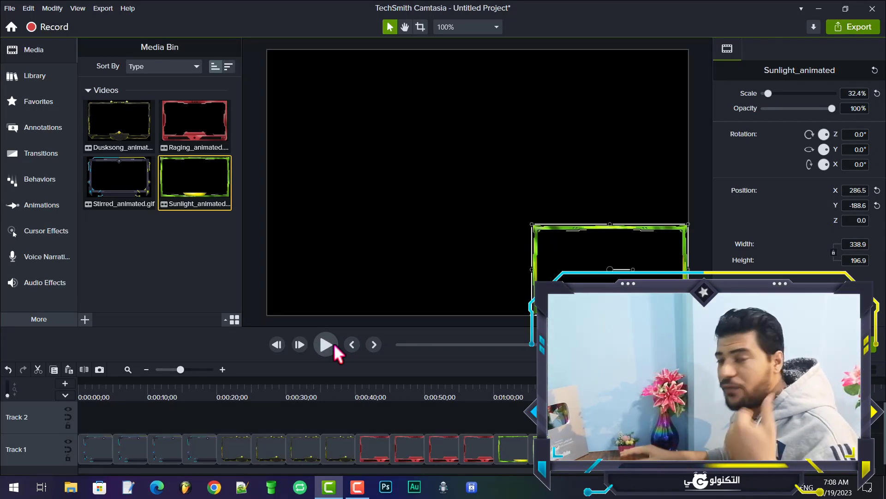
left_click(326, 342)
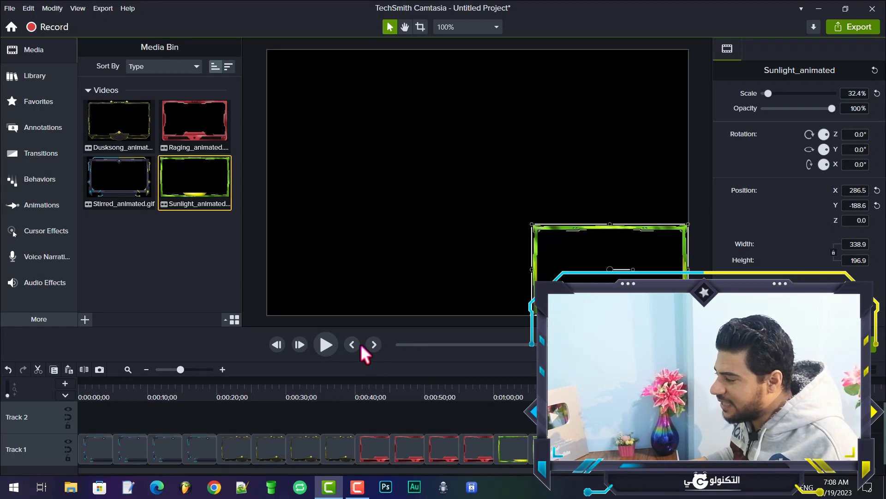
- Play the Sunlight_animated clips on Track 1 again from 0:01:00;00 and minimize the Camtasia window
left_click(359, 342)
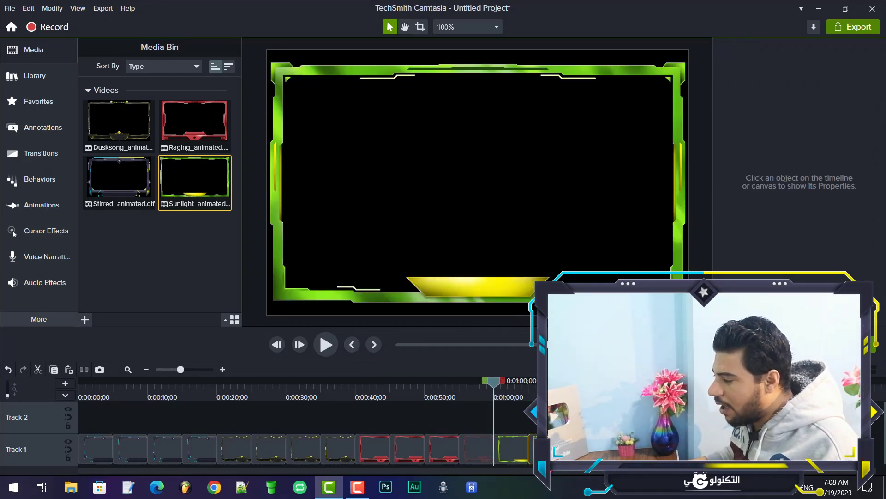
left_click(523, 450)
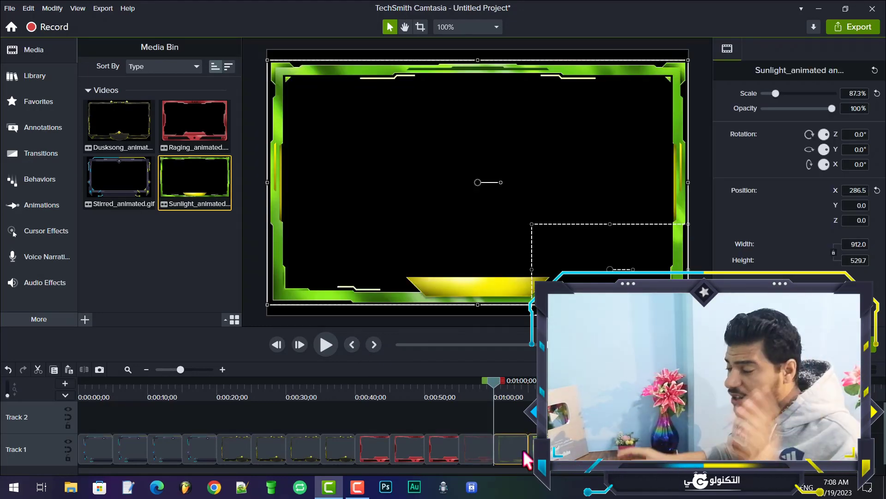
left_click(326, 344)
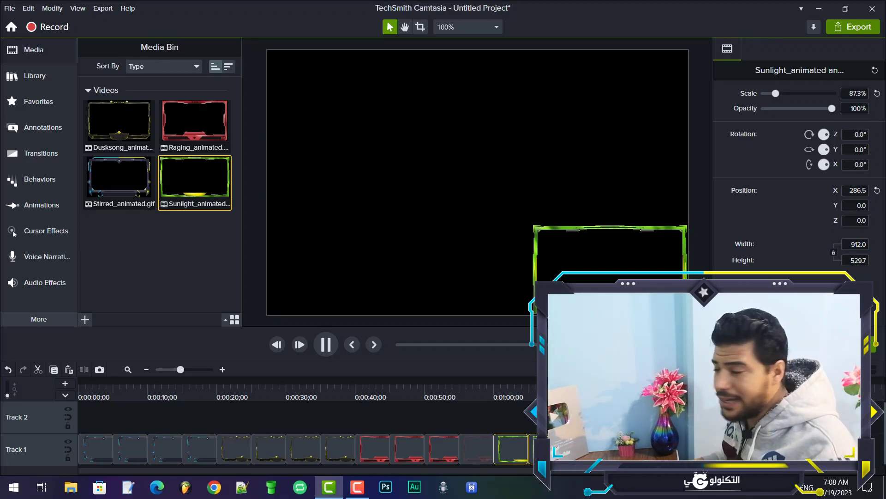
key("space")
left_click(818, 10)
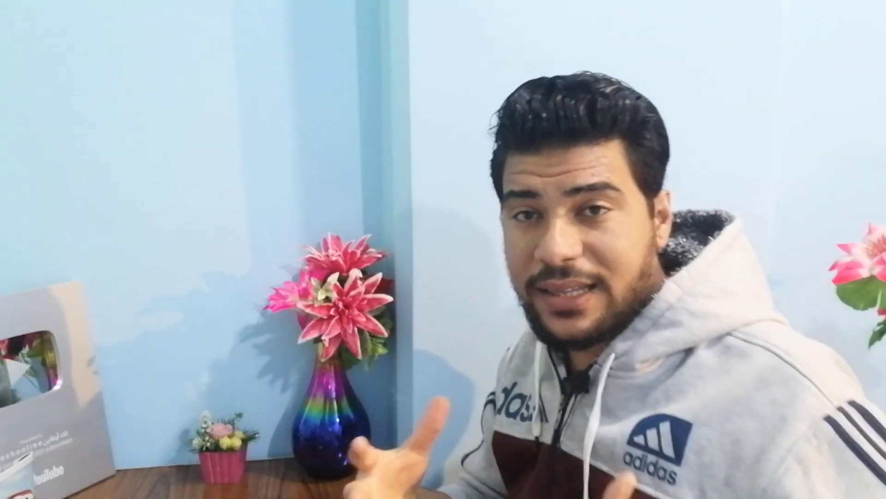